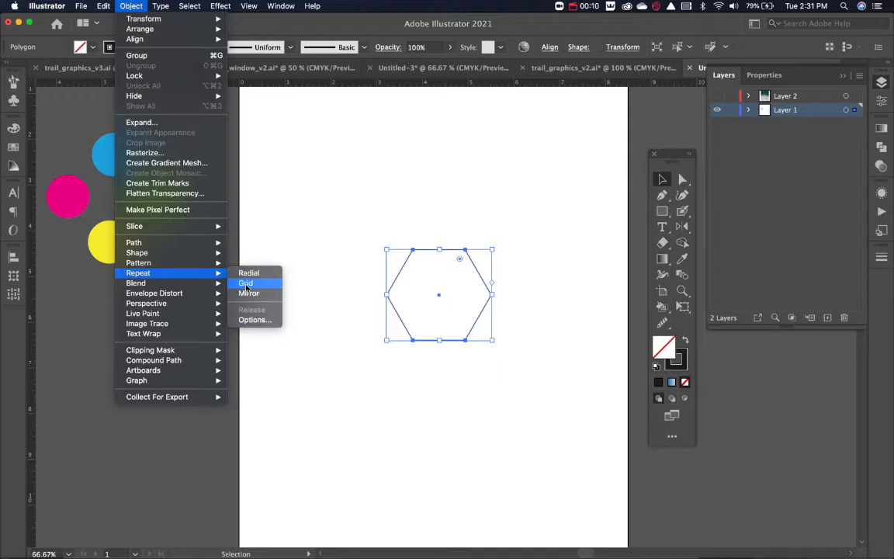
# Create a grid repeat from the selected hexagon and move it to the artboard's top-left corner.
pyautogui.click(245, 284)
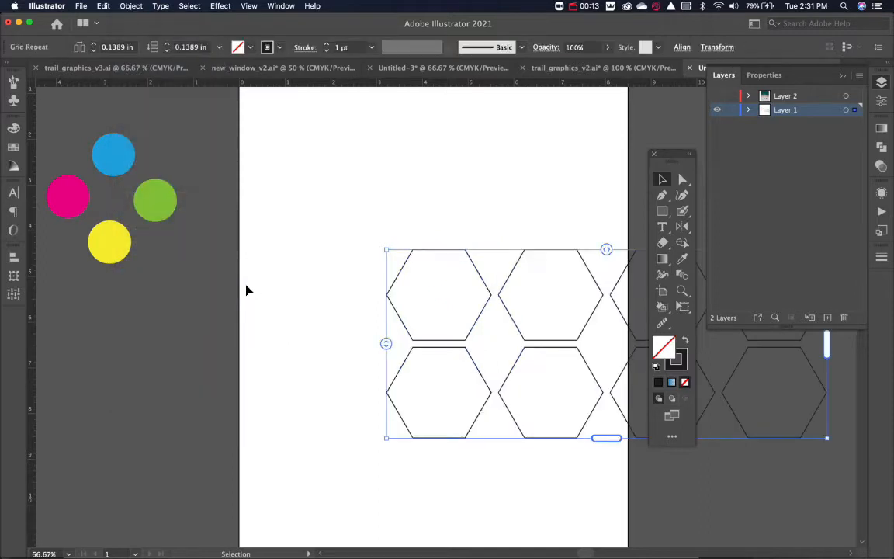
pyautogui.moveTo(480, 284); pyautogui.dragTo(341, 144)
pyautogui.press('super+minus')
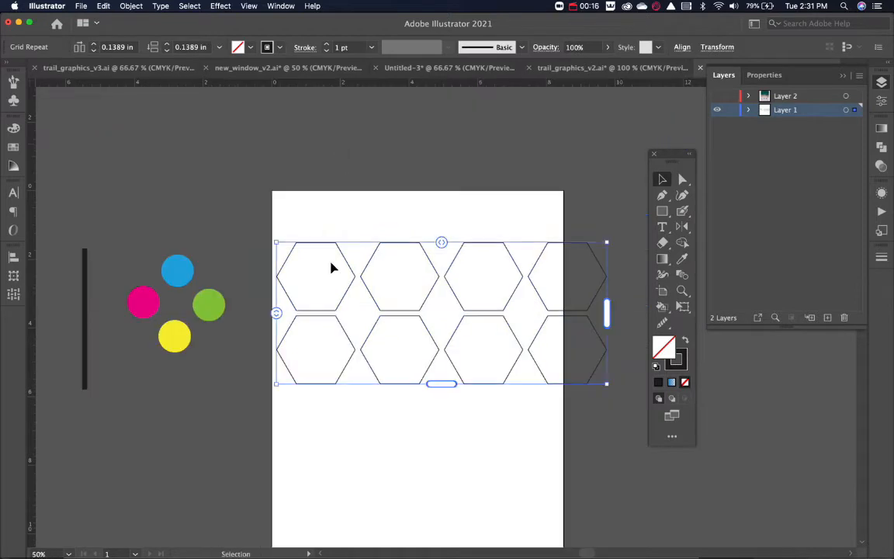
pyautogui.moveTo(343, 260); pyautogui.dragTo(340, 210)
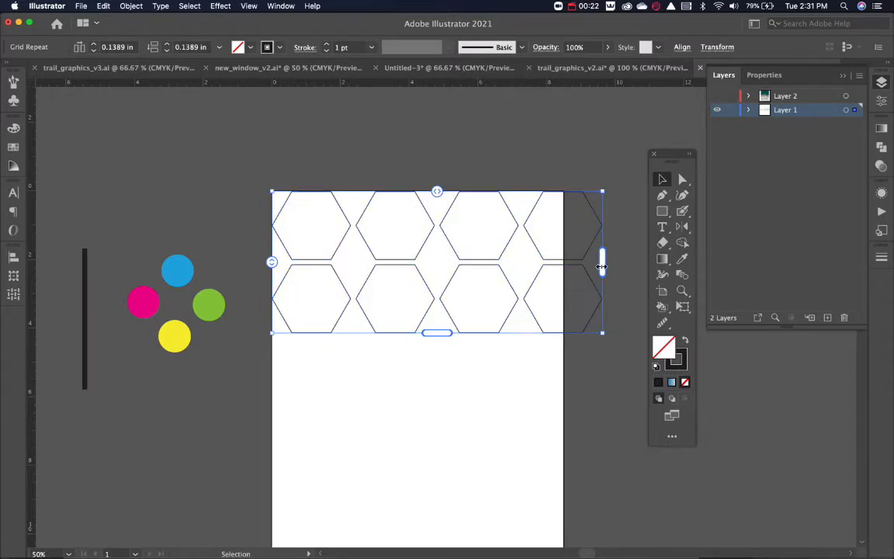
# Trim the hexagon grid to the artboard's right edge and extend it down to the bottom edge.
pyautogui.moveTo(601, 266); pyautogui.dragTo(563, 265)
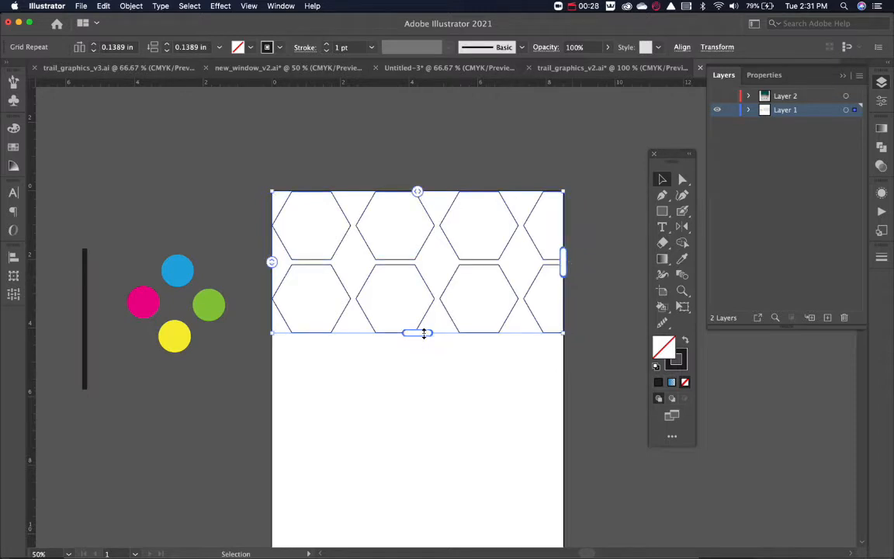
pyautogui.moveTo(424, 334); pyautogui.dragTo(429, 470)
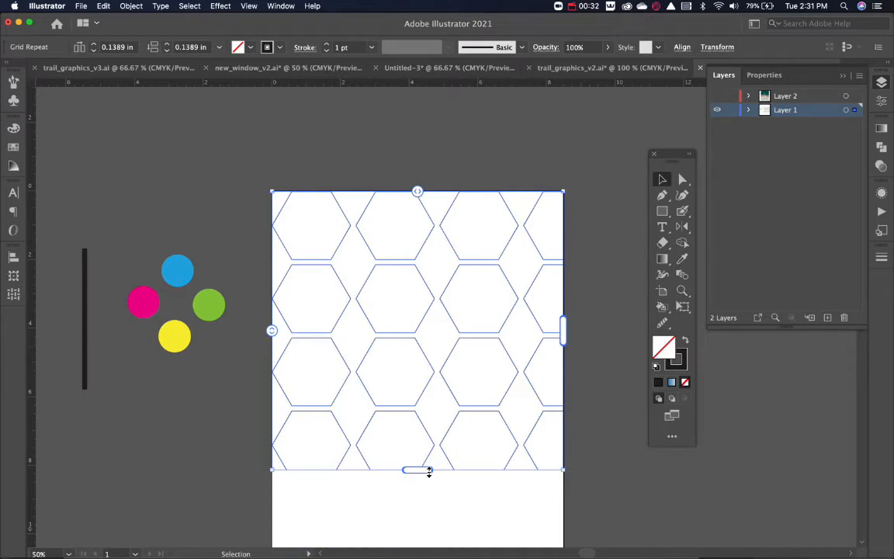
pyautogui.click(591, 462)
pyautogui.scroll(-5, 591, 463)
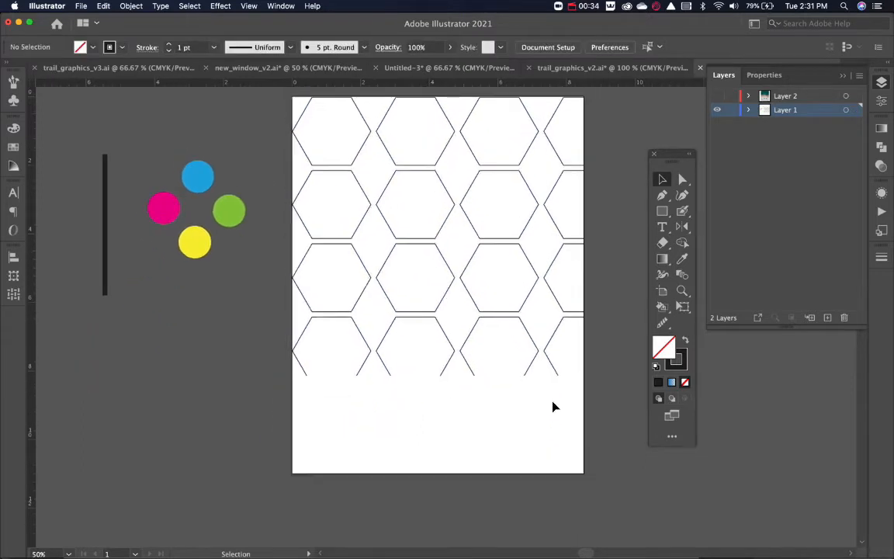
pyautogui.moveTo(482, 419); pyautogui.dragTo(427, 342)
pyautogui.moveTo(438, 376); pyautogui.dragTo(440, 476)
pyautogui.scroll(4, 464, 453)
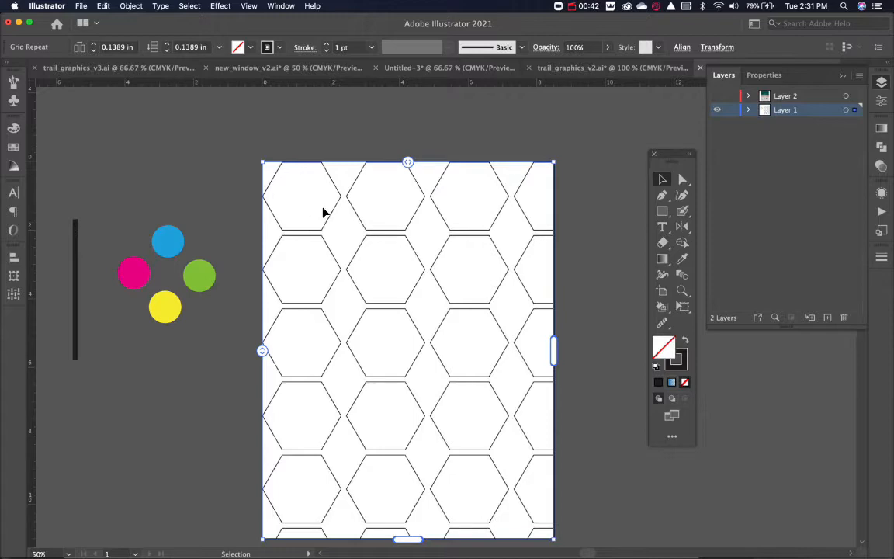
# Scale the source hexagon inside the grid repeat to less than half its size and leave isolation mode.
pyautogui.doubleClick(333, 186)
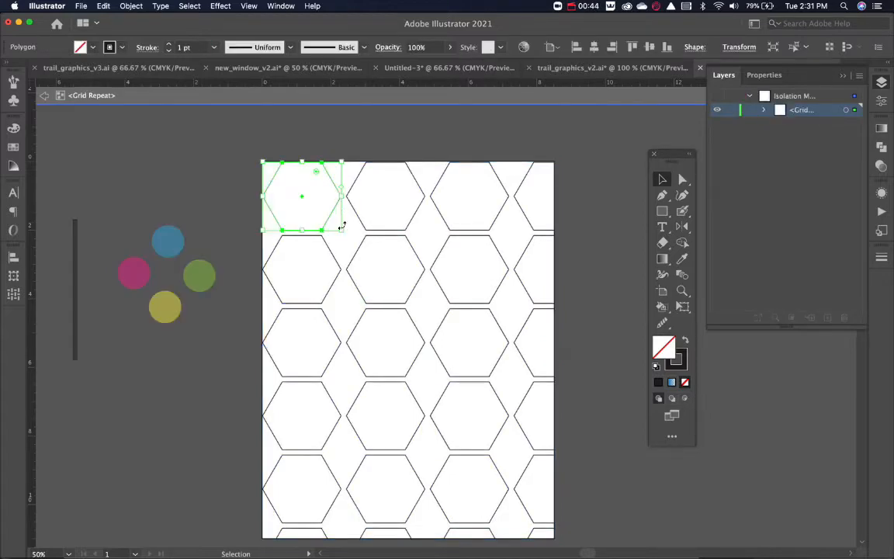
pyautogui.moveTo(341, 227); pyautogui.dragTo(311, 194)
pyautogui.doubleClick(231, 180)
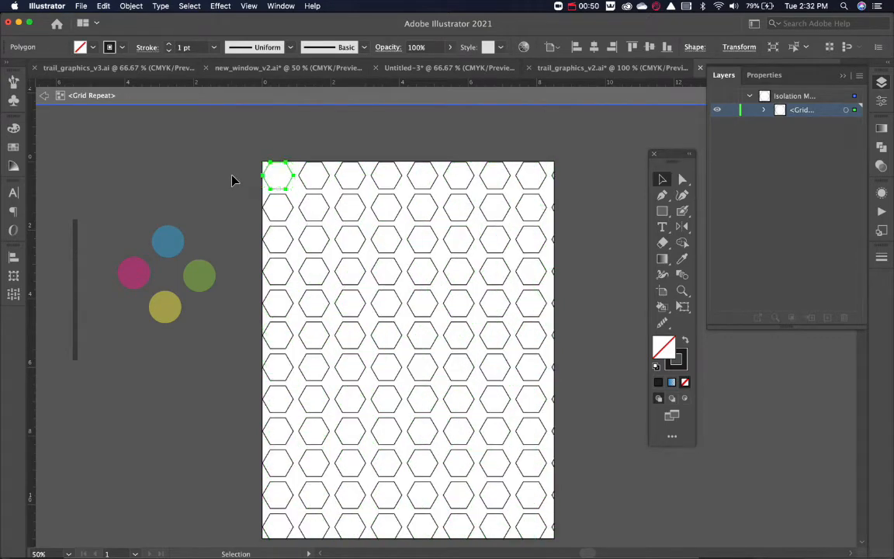
# Compare the grid types in the hexagon grid's repeat options and set the type to brick by column.
pyautogui.click(293, 181)
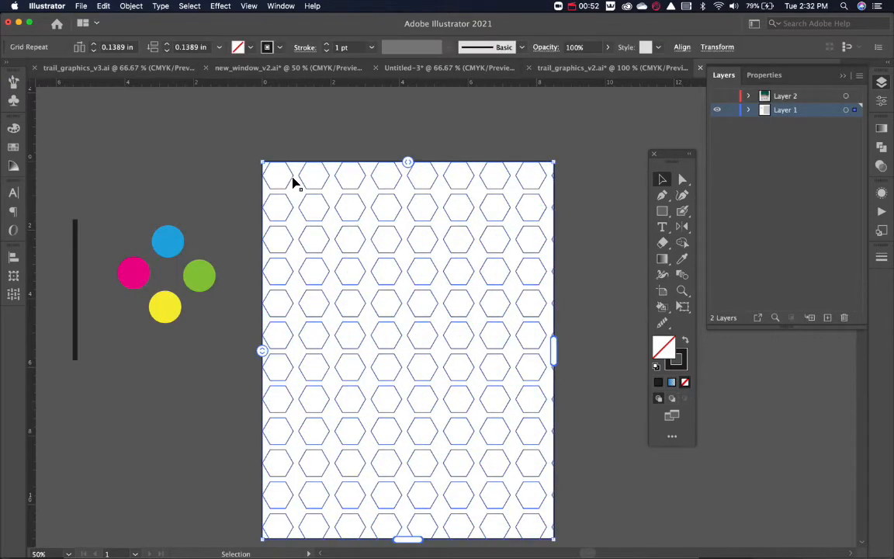
pyautogui.click(131, 6)
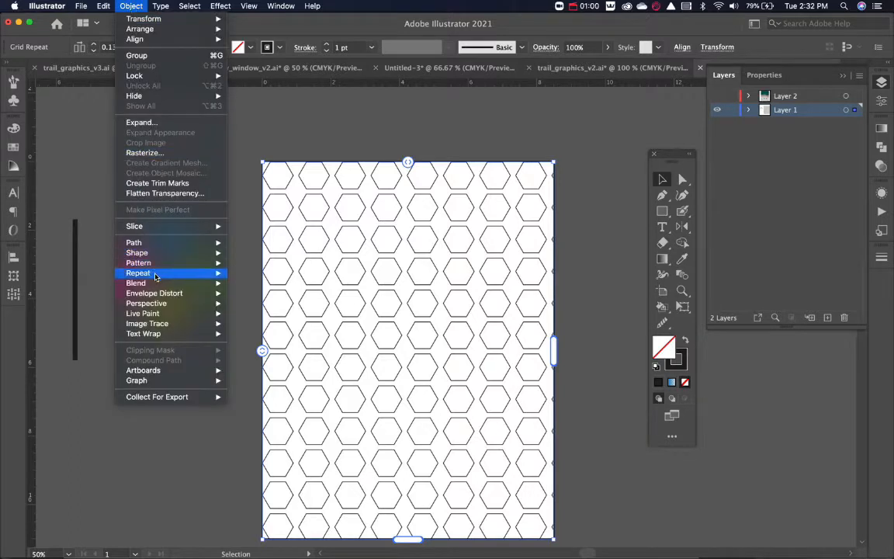
pyautogui.moveTo(155, 273)
pyautogui.click(255, 319)
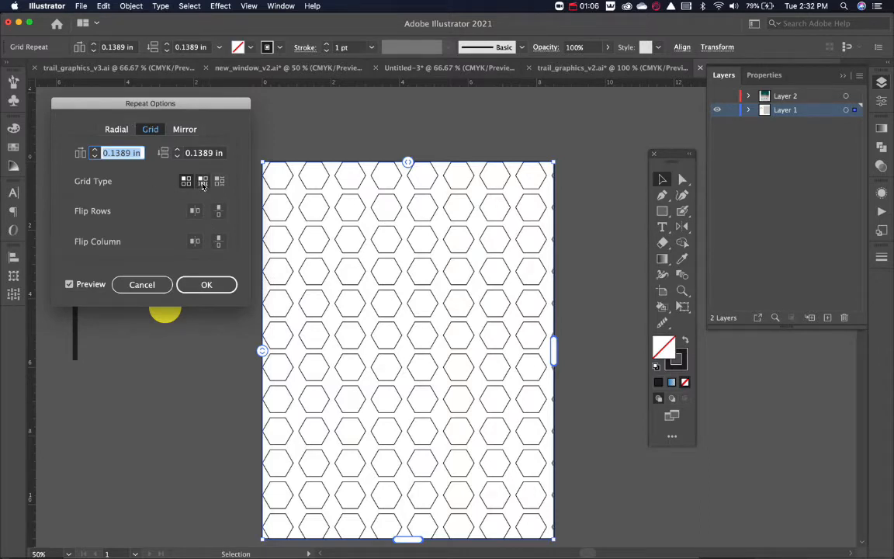
pyautogui.click(200, 182)
pyautogui.click(186, 182)
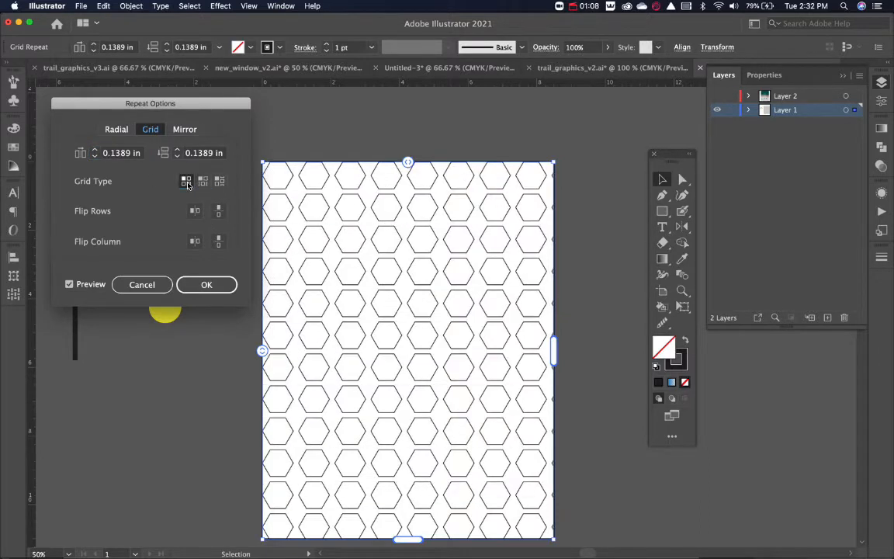
pyautogui.click(202, 181)
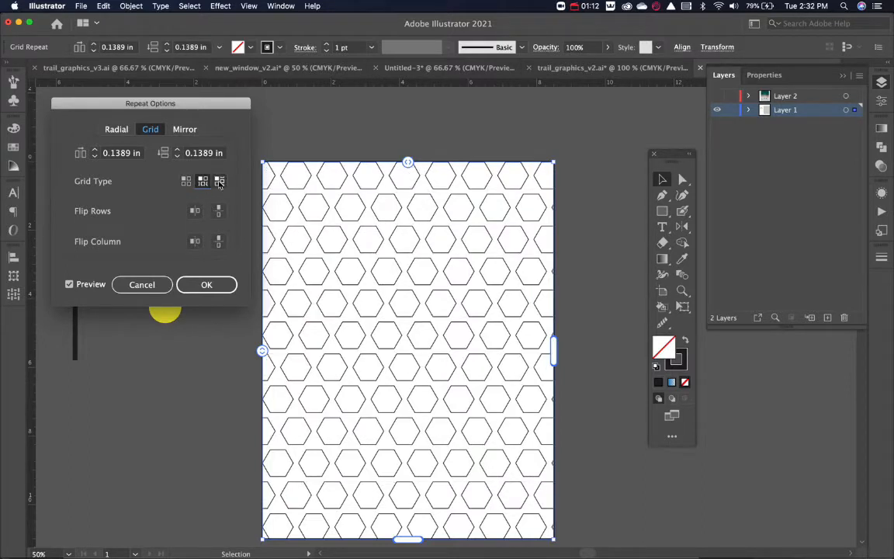
pyautogui.click(220, 181)
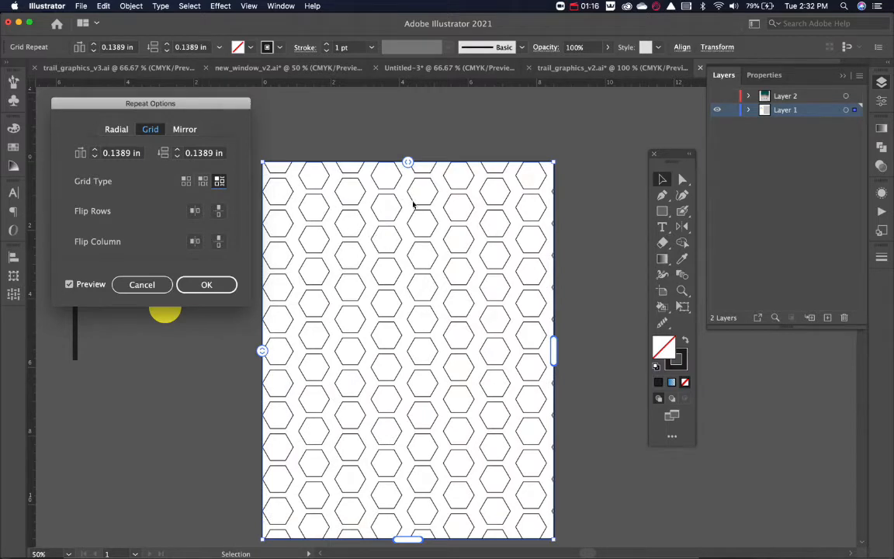
# Set the grid's horizontal spacing to -0.125 in and its vertical spacing to 0.125 in.
pyautogui.click(95, 156)
pyautogui.click(95, 156)
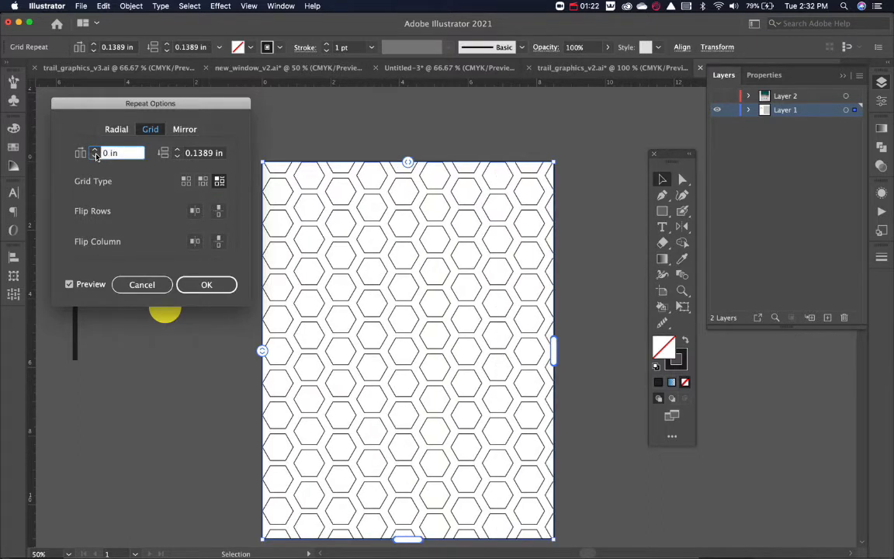
pyautogui.click(94, 156)
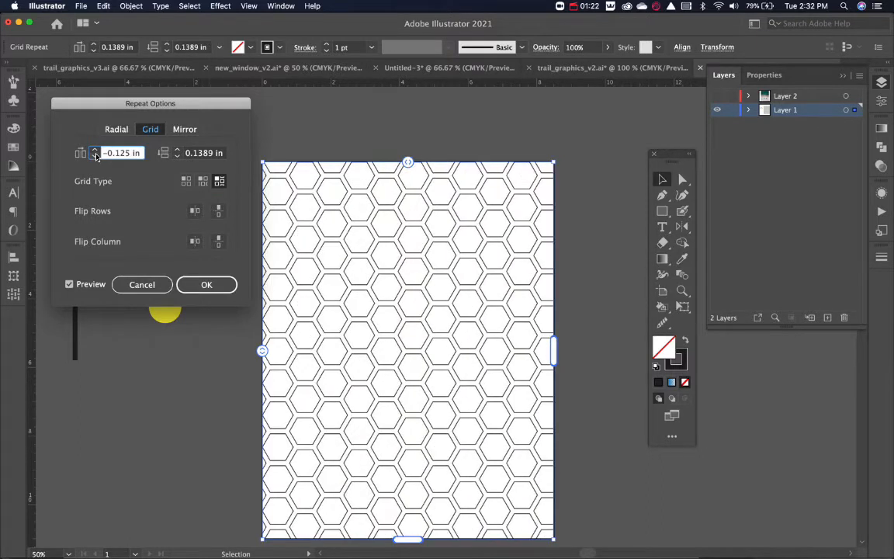
pyautogui.click(177, 156)
pyautogui.click(177, 156)
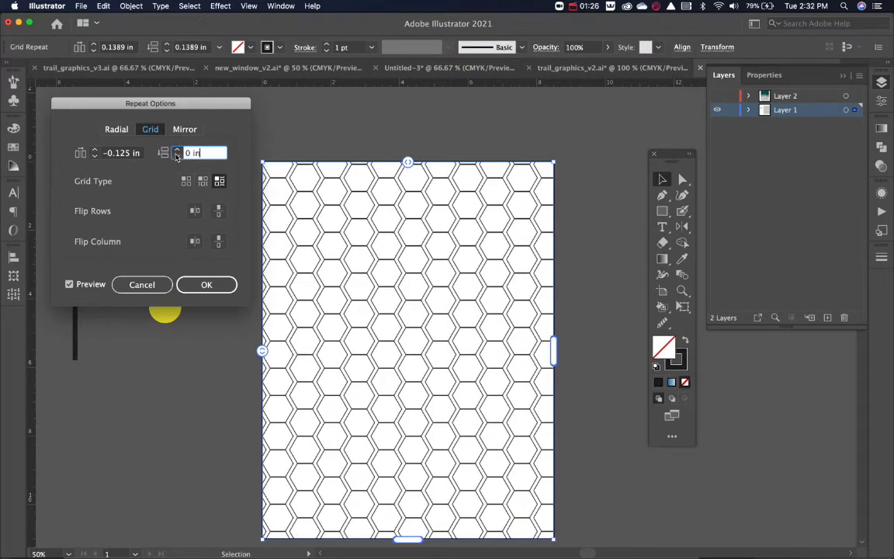
pyautogui.click(177, 156)
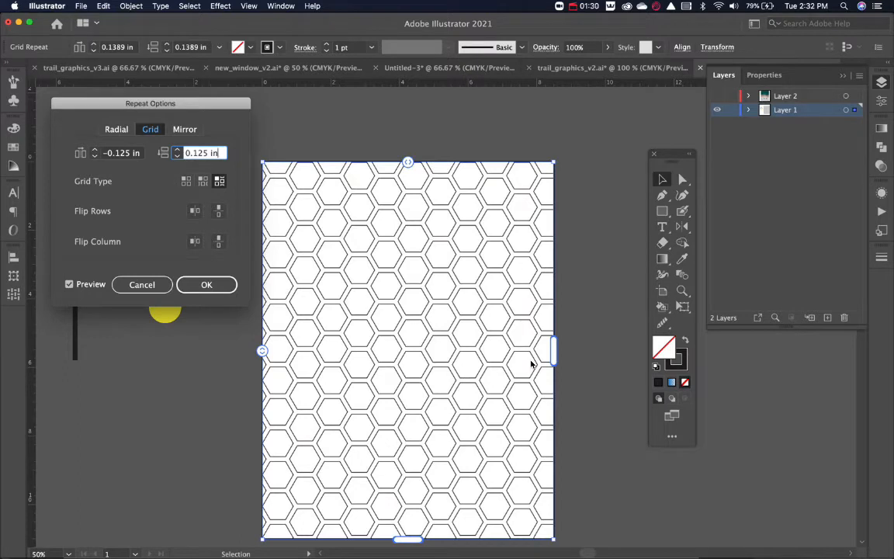
# Flip the grid's rows both horizontally and vertically and apply the repeat options.
pyautogui.click(195, 210)
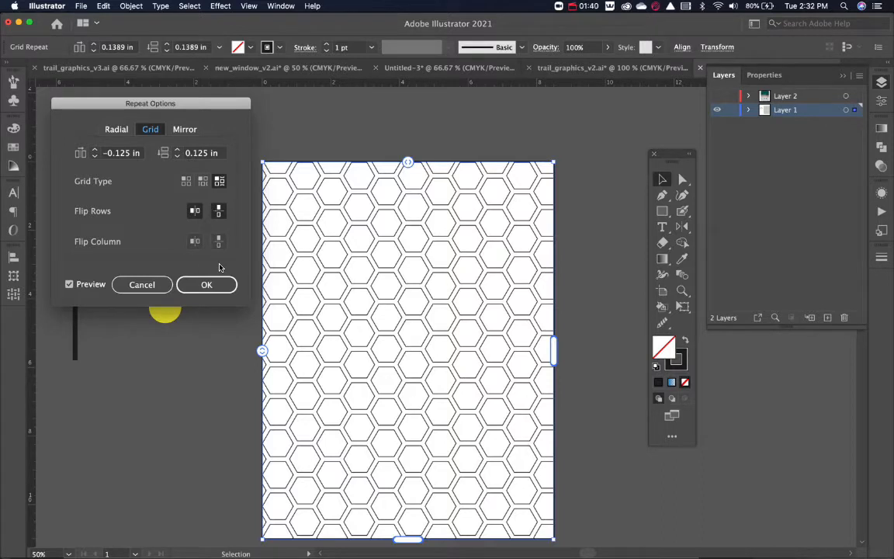
pyautogui.click(211, 285)
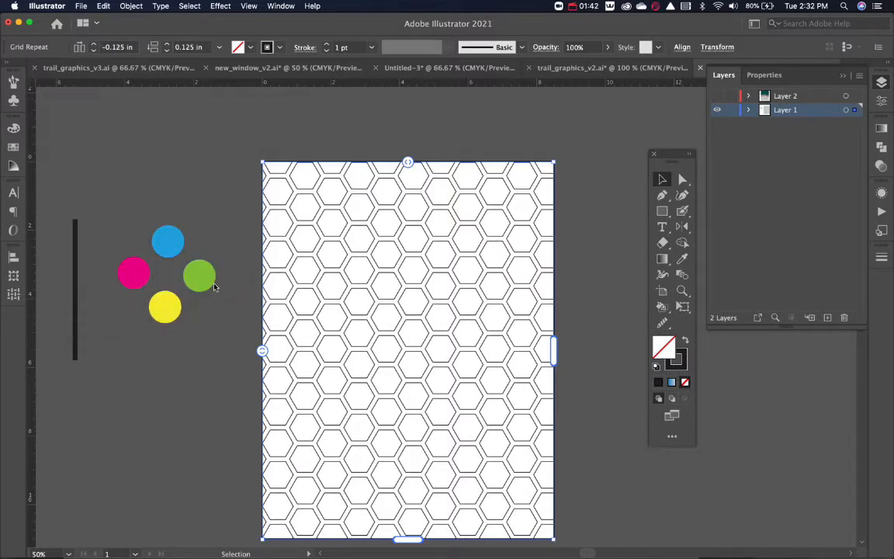
pyautogui.click(584, 282)
# Crop the hexagon grid from its right and bottom edges and move it toward the artboard's centre.
pyautogui.click(533, 299)
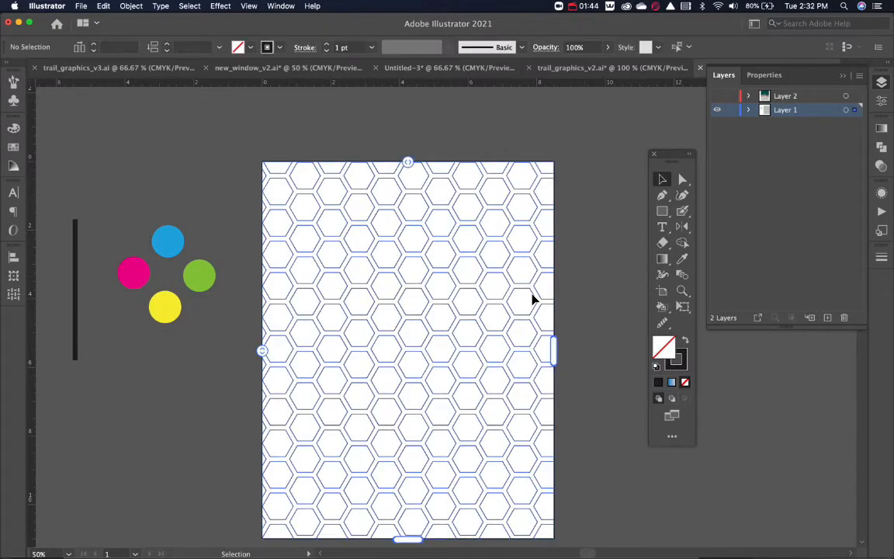
pyautogui.moveTo(559, 342); pyautogui.dragTo(497, 346)
pyautogui.moveTo(380, 537); pyautogui.dragTo(392, 491)
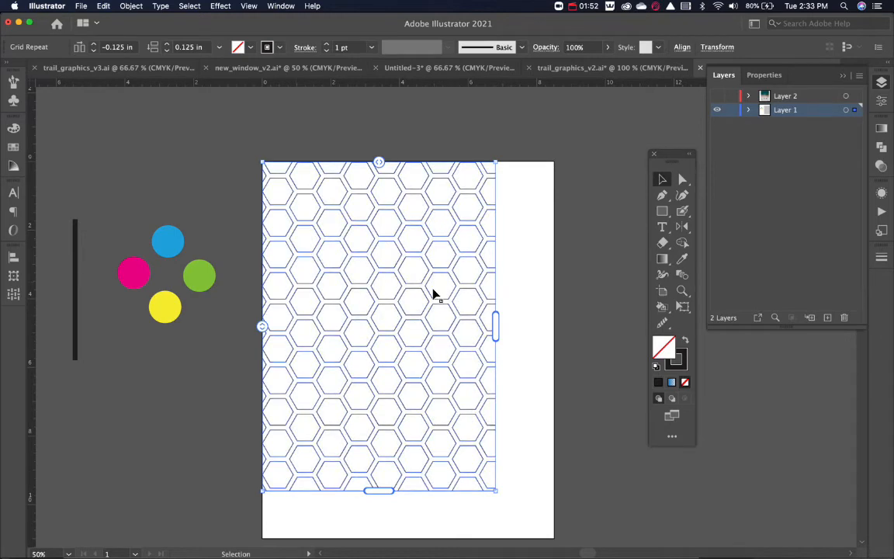
pyautogui.click(513, 303)
pyautogui.moveTo(459, 302); pyautogui.dragTo(490, 316)
pyautogui.click(568, 310)
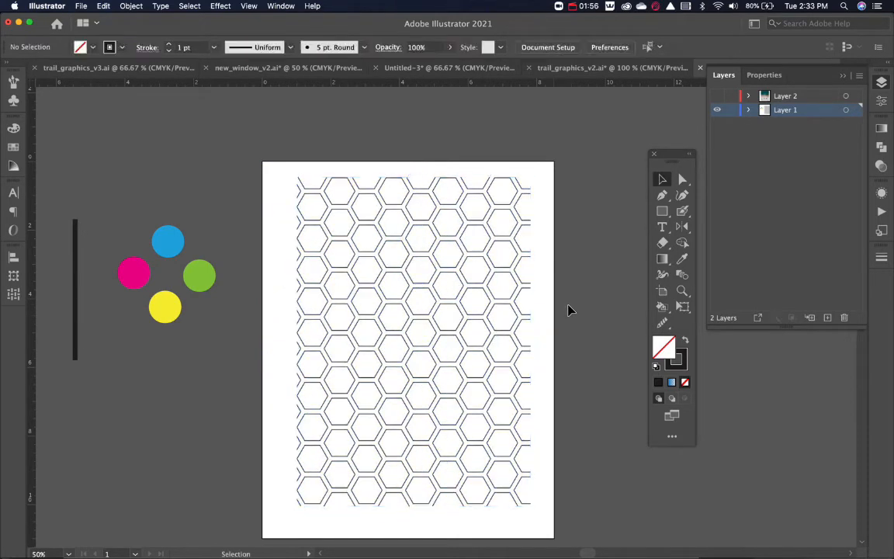
# Delete the hexagon grid repeat from the artboard.
pyautogui.click(520, 283)
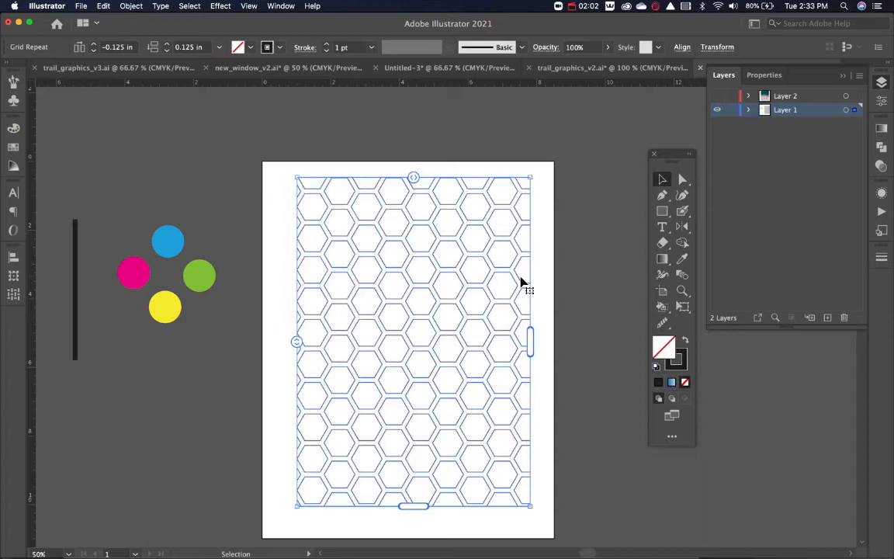
pyautogui.press('Delete')
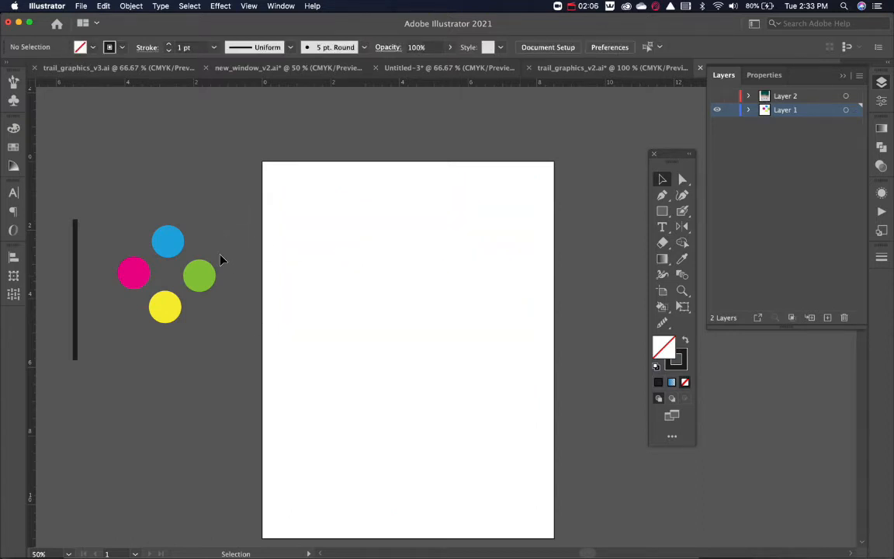
# Ungroup the four coloured circles, move the blue one onto the artboard and delete the other three.
pyautogui.click(168, 245)
pyautogui.press('super+shift+g')
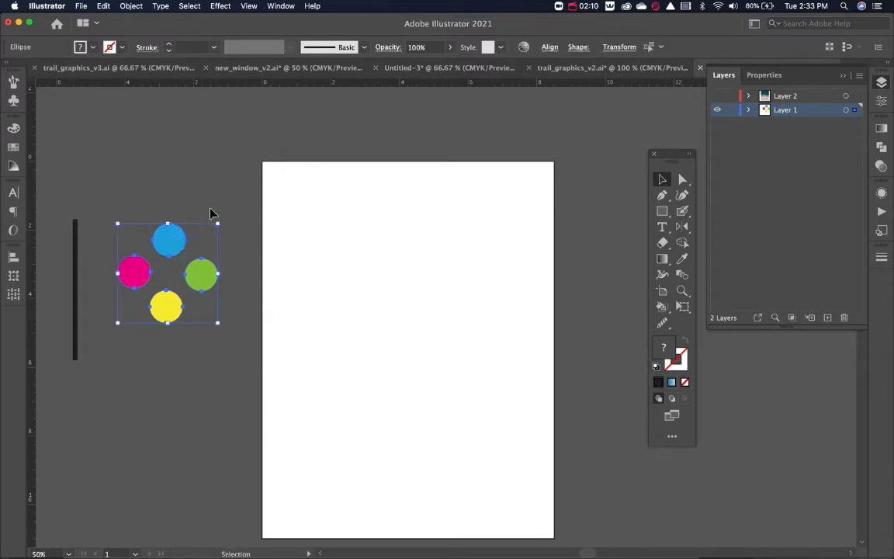
pyautogui.click(197, 241)
pyautogui.moveTo(186, 245); pyautogui.dragTo(412, 269)
pyautogui.moveTo(218, 234); pyautogui.dragTo(118, 345)
pyautogui.press('Delete')
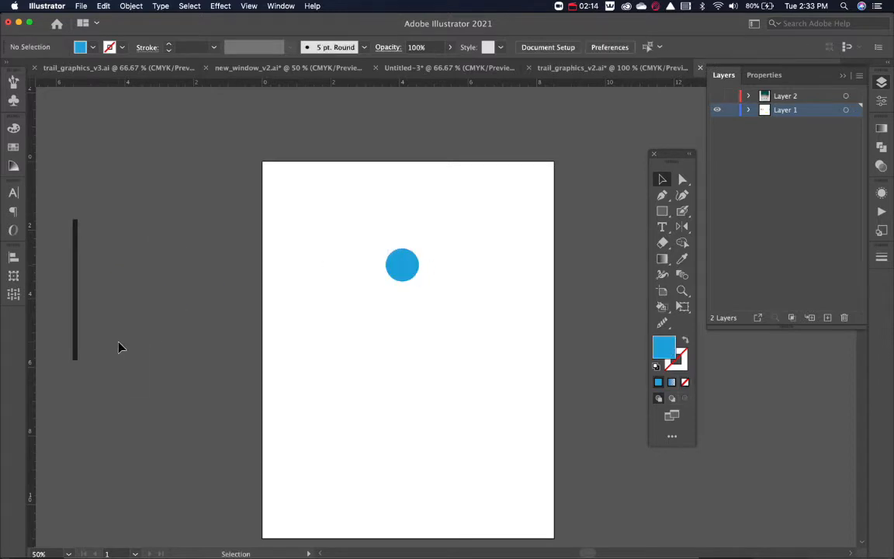
# Duplicate the blue circle directly below and add a copy of the pair rotated a quarter turn, forming a diamond of four circles.
pyautogui.moveTo(407, 271); pyautogui.dragTo(409, 316)
pyautogui.moveTo(443, 226); pyautogui.dragTo(357, 377)
pyautogui.press('r')
pyautogui.keyDown('alt'); pyautogui.keyDown('shift'); pyautogui.moveTo(452, 312); pyautogui.dragTo(433, 216); pyautogui.keyUp('shift'); pyautogui.keyUp('alt')
pyautogui.press('v')
pyautogui.click(497, 247)
pyautogui.press('v')
pyautogui.click(498, 247)
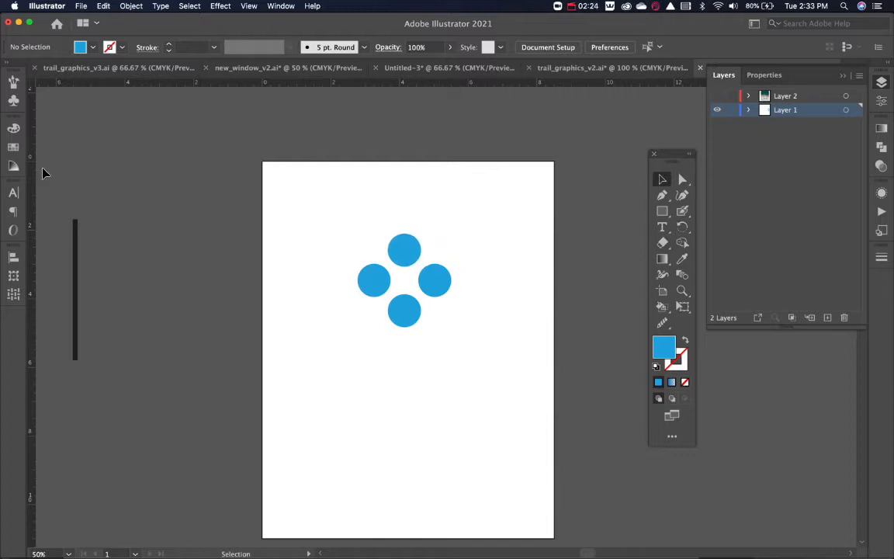
# Fill the diamond's left circle with the C=0 M=50 orange swatch, the bottom with C=20 M=0 lime and the right with C=75 M=0 Y=7… green.
pyautogui.click(12, 144)
pyautogui.click(375, 283)
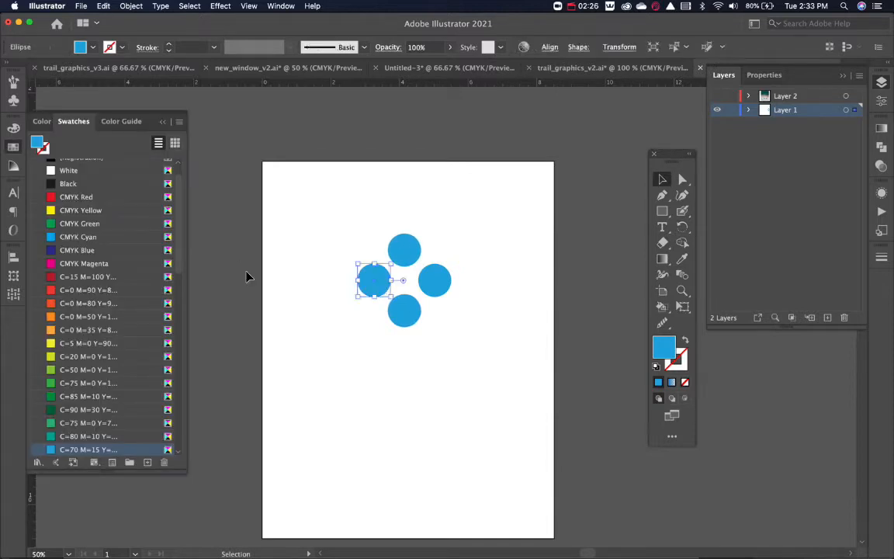
pyautogui.click(73, 316)
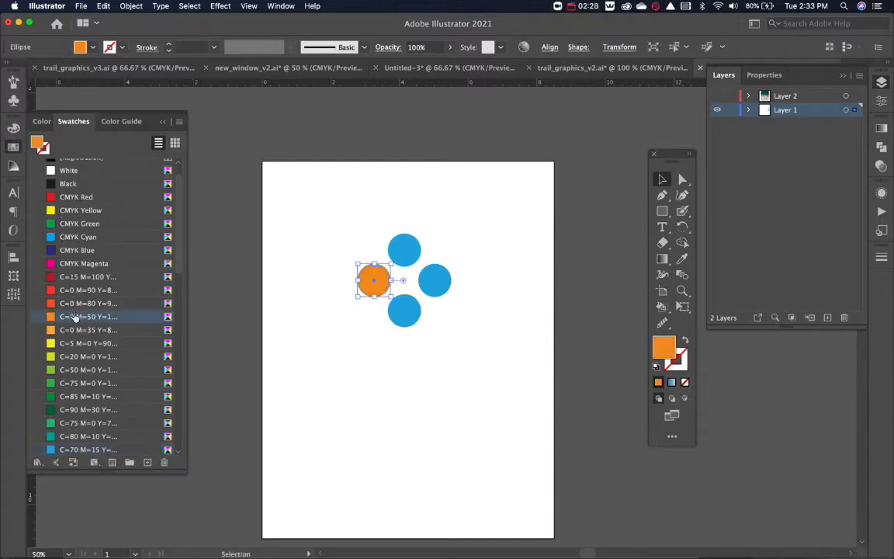
pyautogui.click(411, 312)
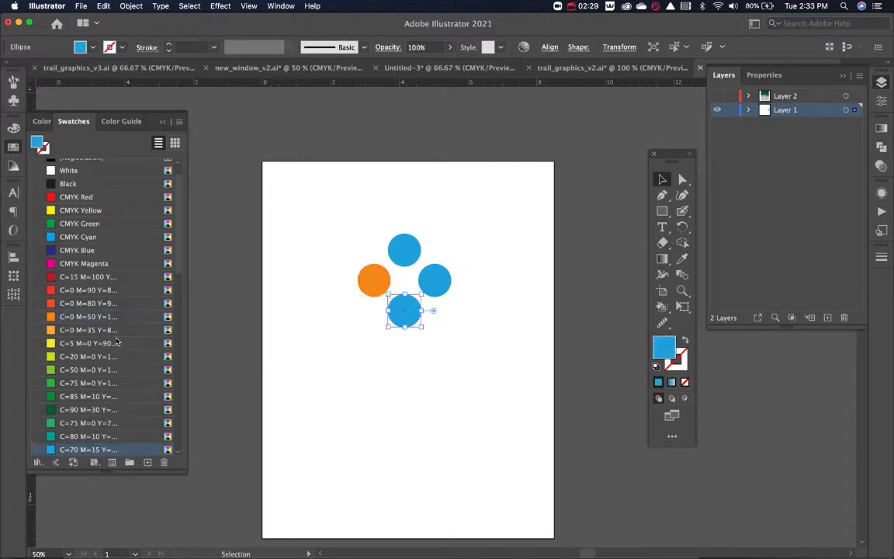
pyautogui.click(74, 356)
pyautogui.click(447, 281)
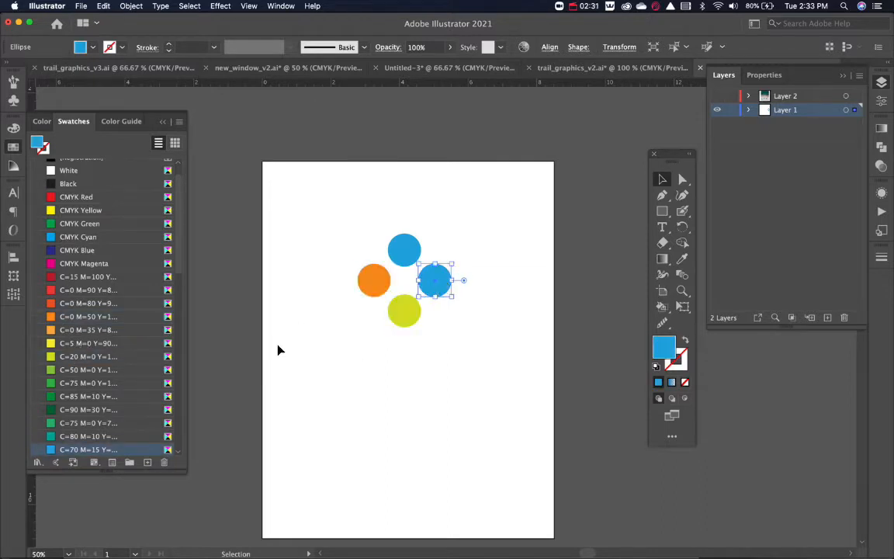
pyautogui.click(105, 423)
pyautogui.click(361, 326)
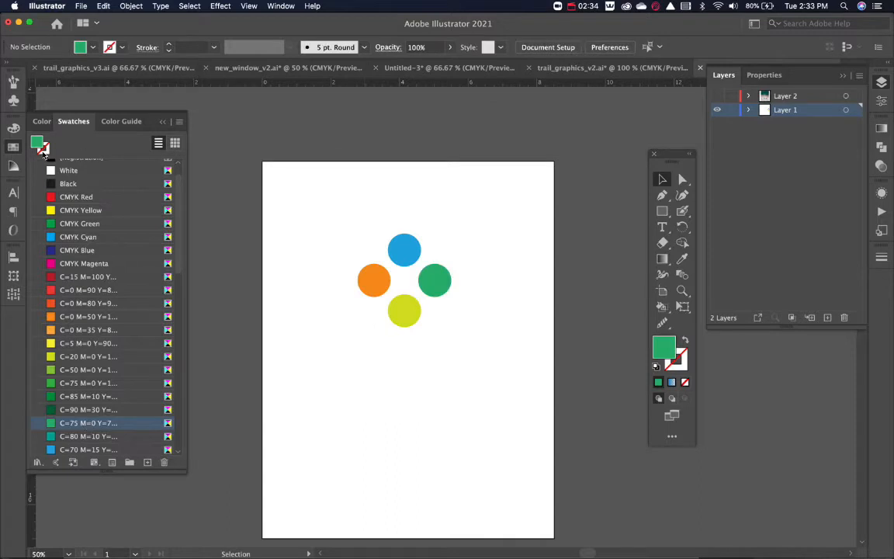
pyautogui.click(12, 149)
# Scale the four-circle diamond down about its centre to roughly 2 in wide and create a grid repeat from it.
pyautogui.moveTo(316, 239); pyautogui.dragTo(488, 363)
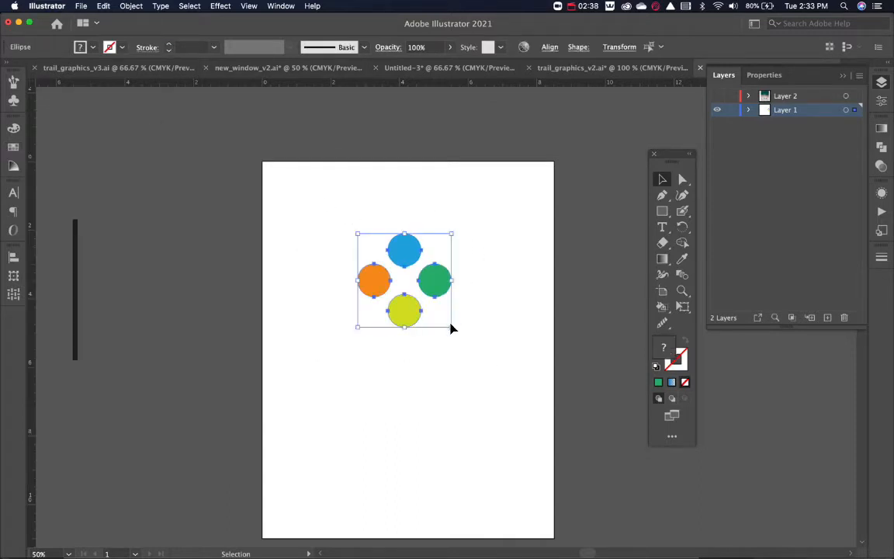
pyautogui.moveTo(452, 328); pyautogui.dragTo(441, 315)
pyautogui.click(131, 6)
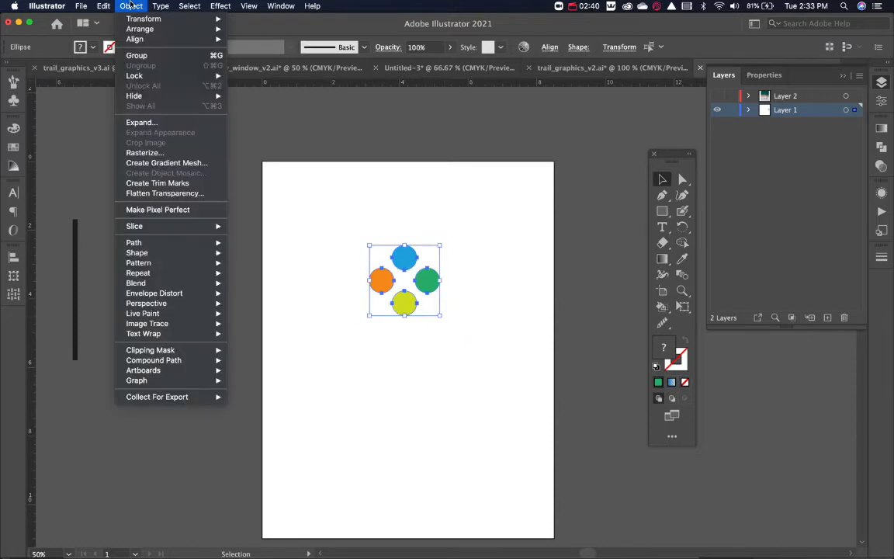
pyautogui.moveTo(194, 273)
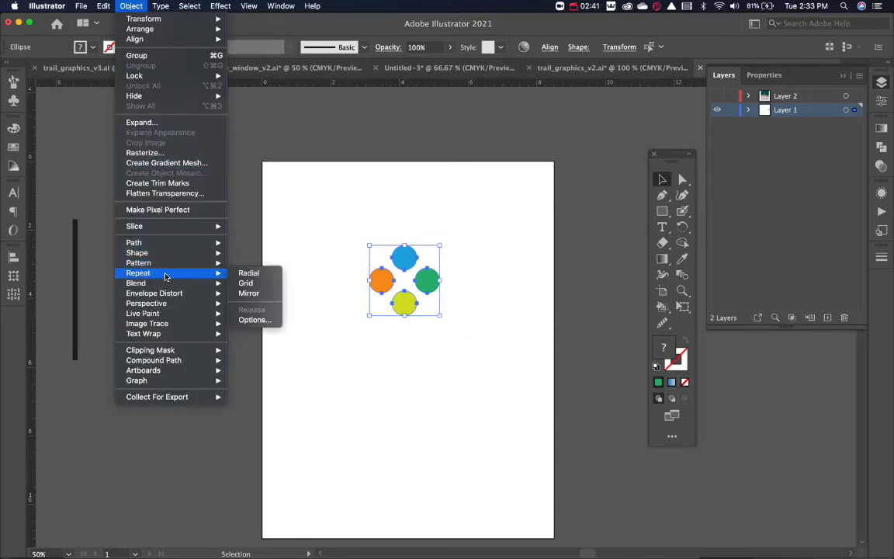
pyautogui.click(243, 285)
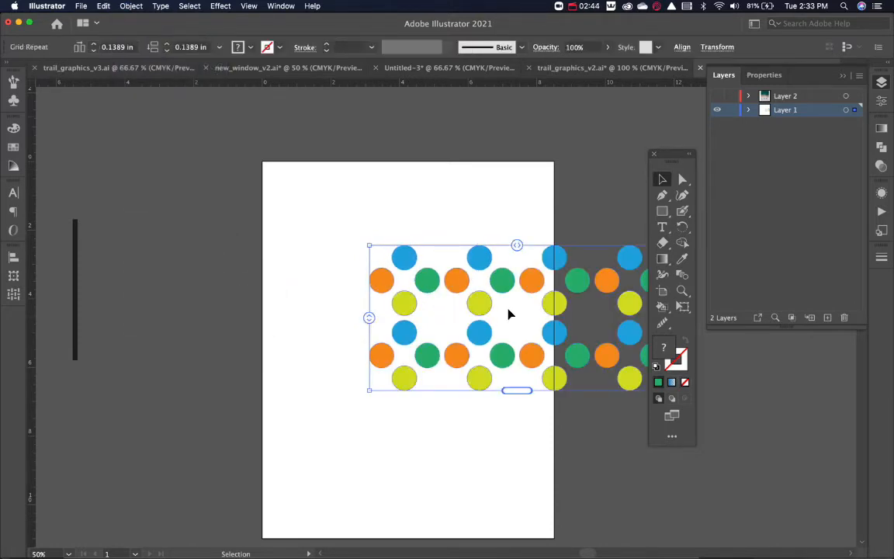
# Align the grid repeat with the artboard's upper-left corner and resize its bounds to cover the whole artboard.
pyautogui.moveTo(528, 306); pyautogui.dragTo(419, 199)
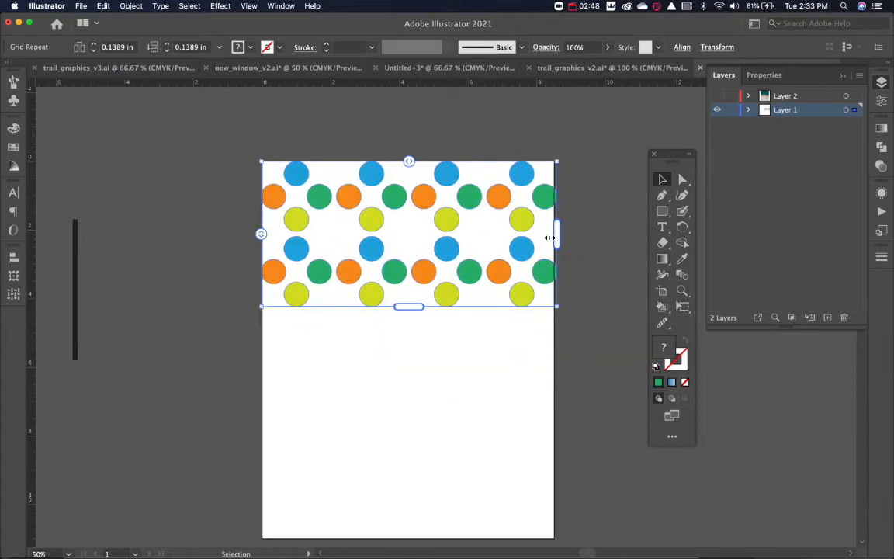
pyautogui.moveTo(557, 234); pyautogui.dragTo(554, 234)
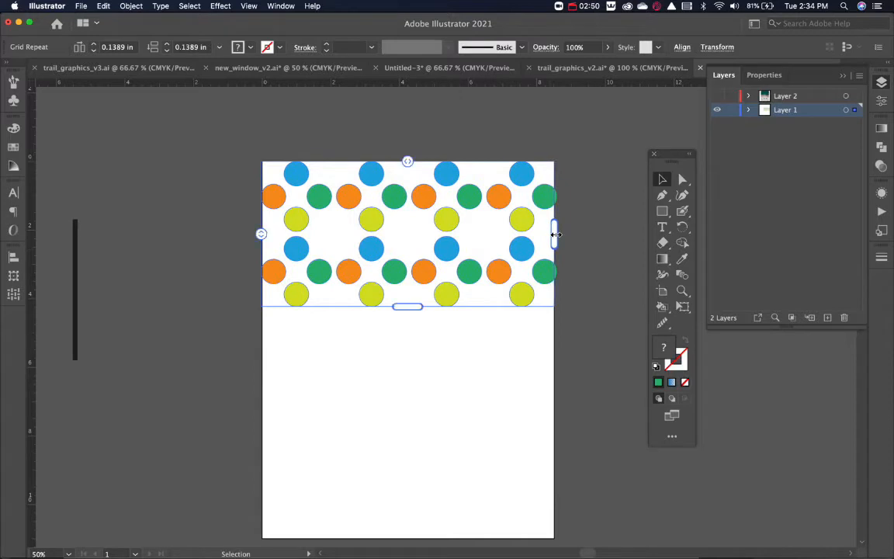
pyautogui.moveTo(408, 308); pyautogui.dragTo(406, 541)
# Open the grid repeat's options and compare the grid types, ending on Brick by Column.
pyautogui.click(130, 6)
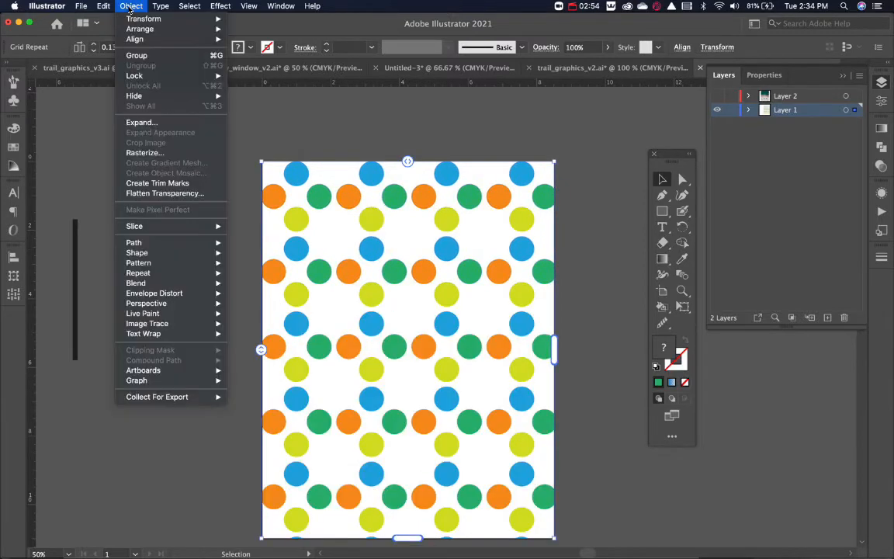
pyautogui.moveTo(178, 272)
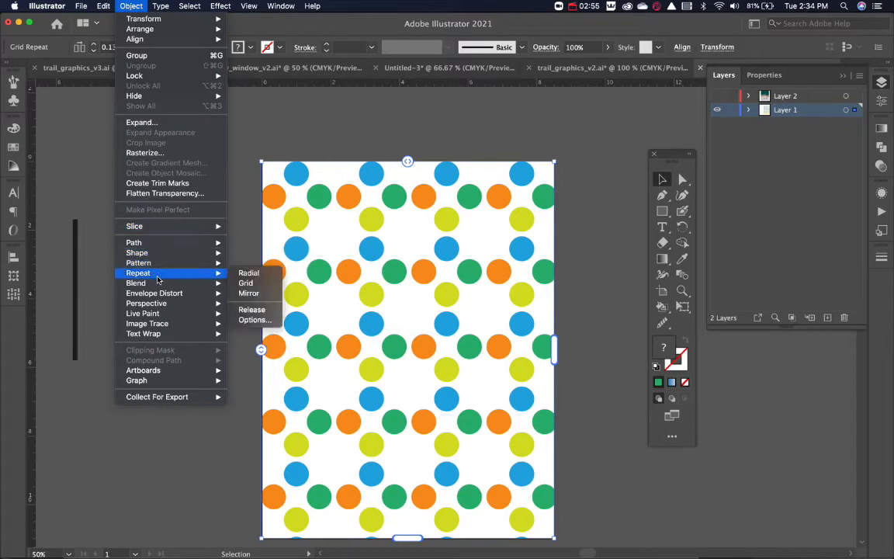
pyautogui.click(250, 320)
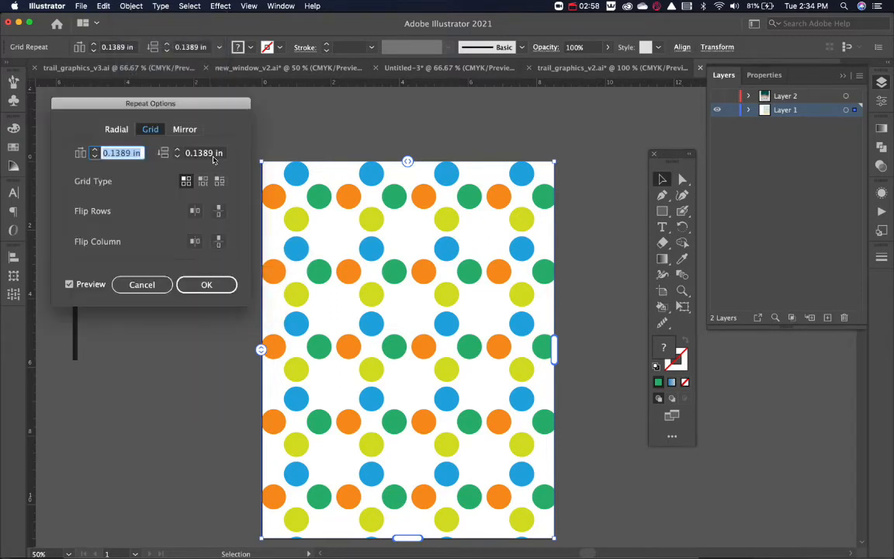
pyautogui.click(221, 181)
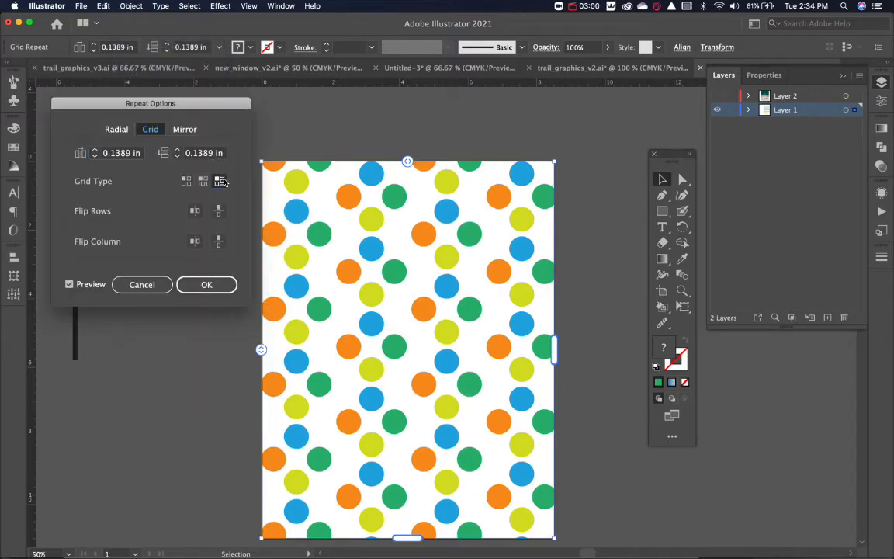
pyautogui.click(204, 182)
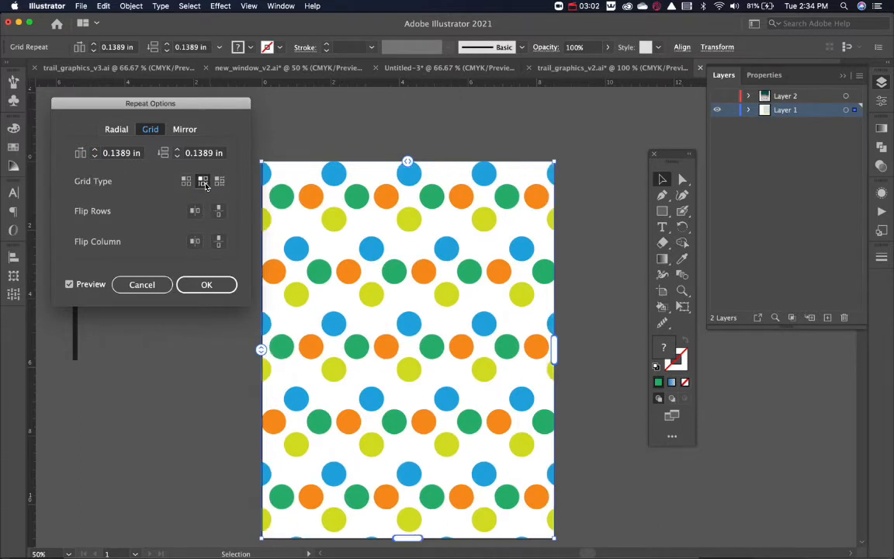
pyautogui.click(186, 181)
pyautogui.click(219, 182)
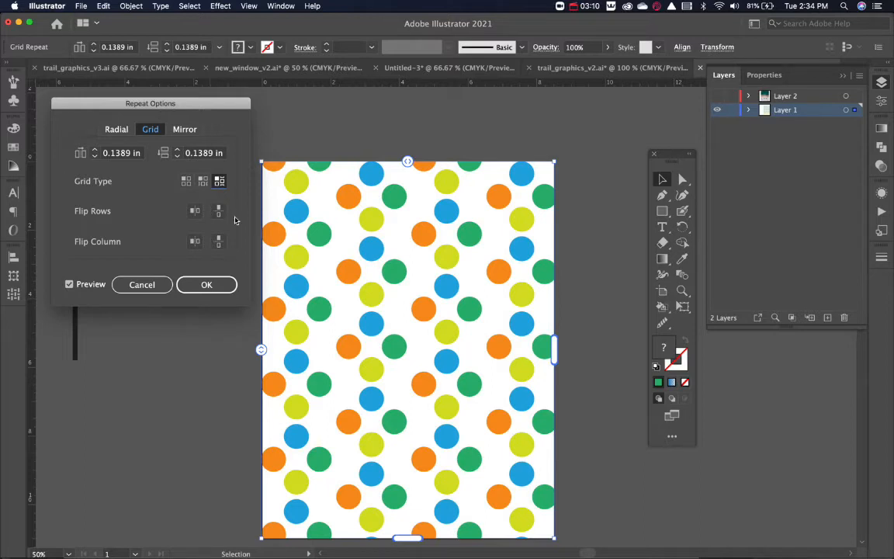
# Try flipping the repeat's rows horizontally and vertically, and its columns horizontally.
pyautogui.click(197, 214)
pyautogui.click(196, 214)
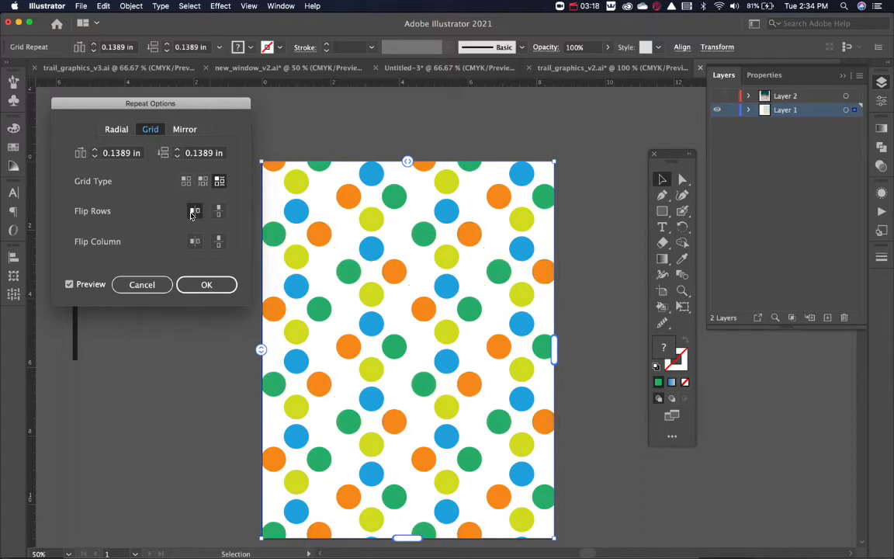
pyautogui.click(218, 212)
pyautogui.click(196, 214)
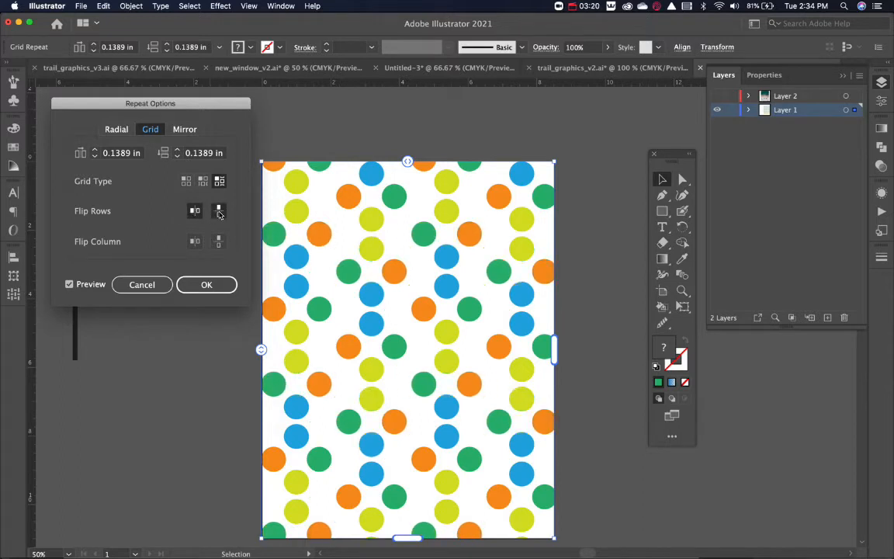
pyautogui.click(195, 241)
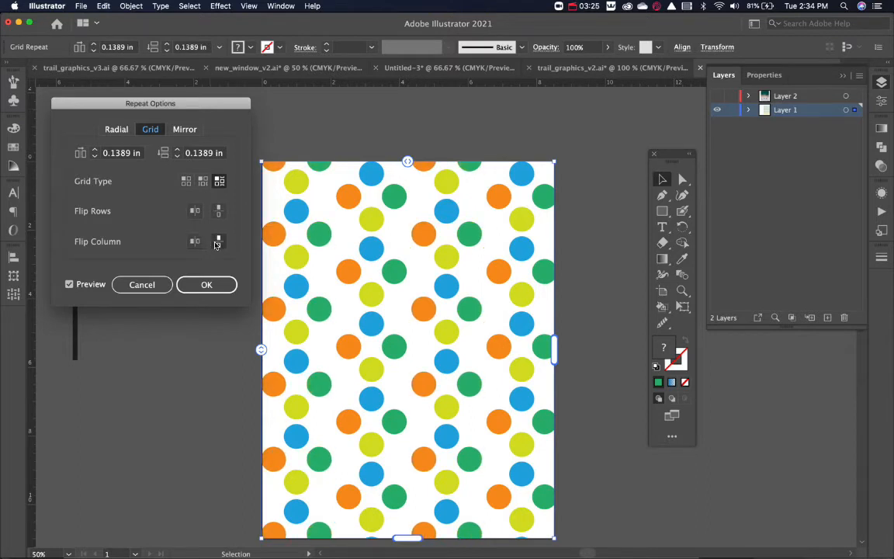
# Flip the repeat's columns vertically and change the grid type to Brick by Row.
pyautogui.click(218, 242)
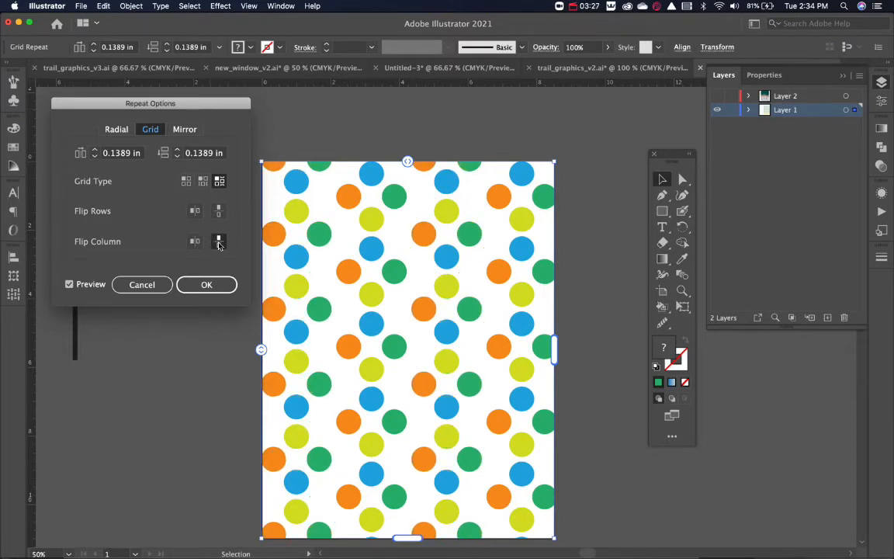
pyautogui.click(202, 181)
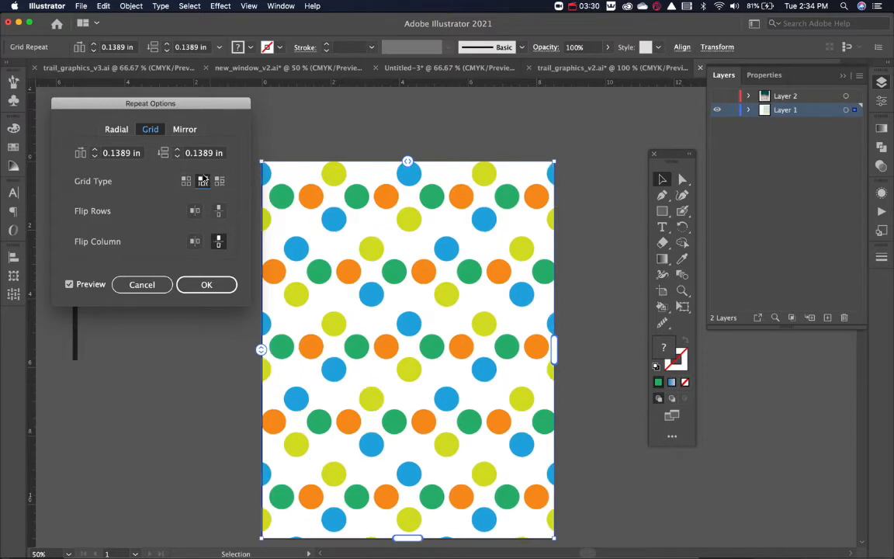
# Set the grid repeat's horizontal spacing to 0.25 in and its vertical spacing to -0.5 in.
pyautogui.click(94, 156)
pyautogui.click(94, 156)
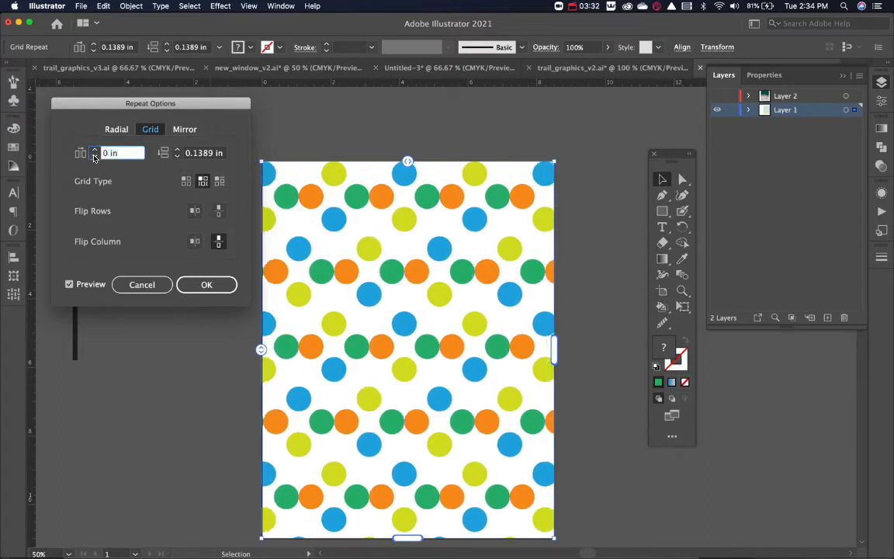
pyautogui.click(94, 152)
pyautogui.click(94, 151)
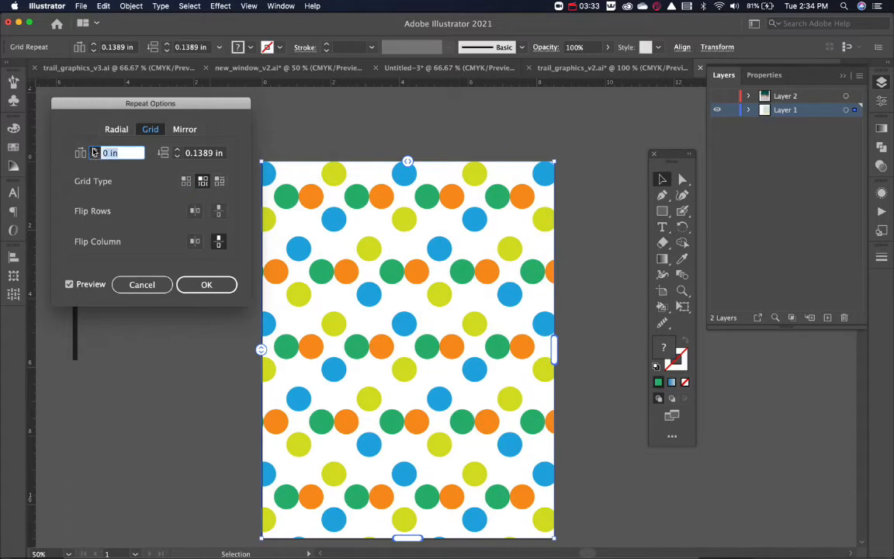
pyautogui.click(177, 157)
pyautogui.click(176, 156)
pyautogui.click(177, 157)
pyautogui.click(177, 157)
pyautogui.click(177, 157)
pyautogui.click(177, 157)
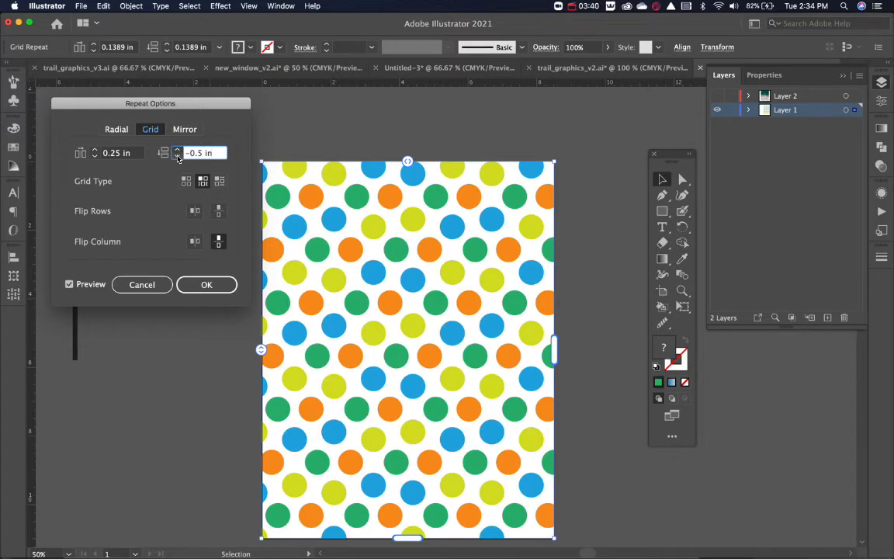
# Flip the repeat's rows horizontally, test the vertical row and column flips, and apply the options with only the column flip kept vertical.
pyautogui.click(195, 216)
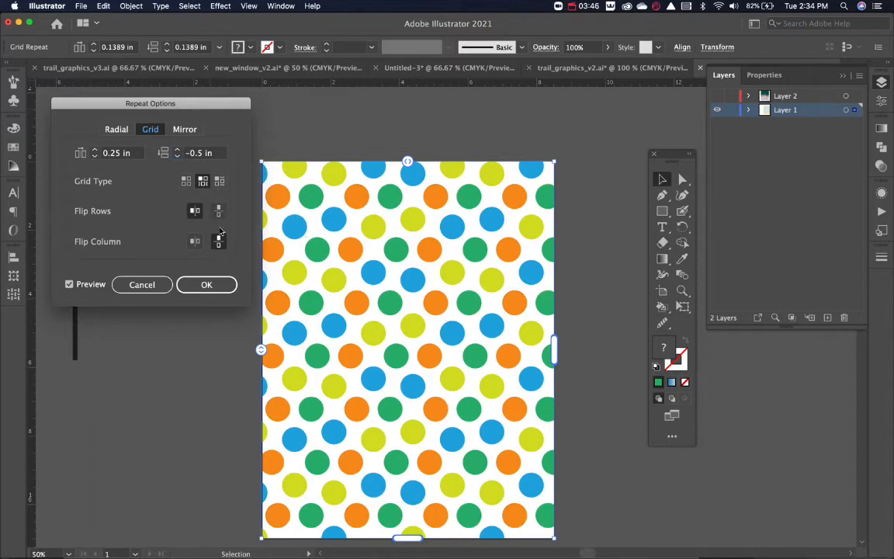
pyautogui.click(218, 211)
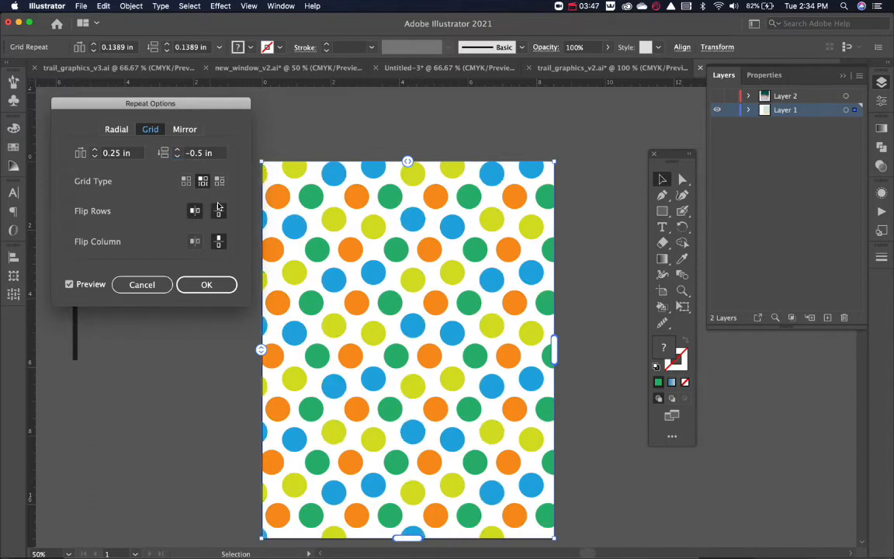
pyautogui.click(218, 244)
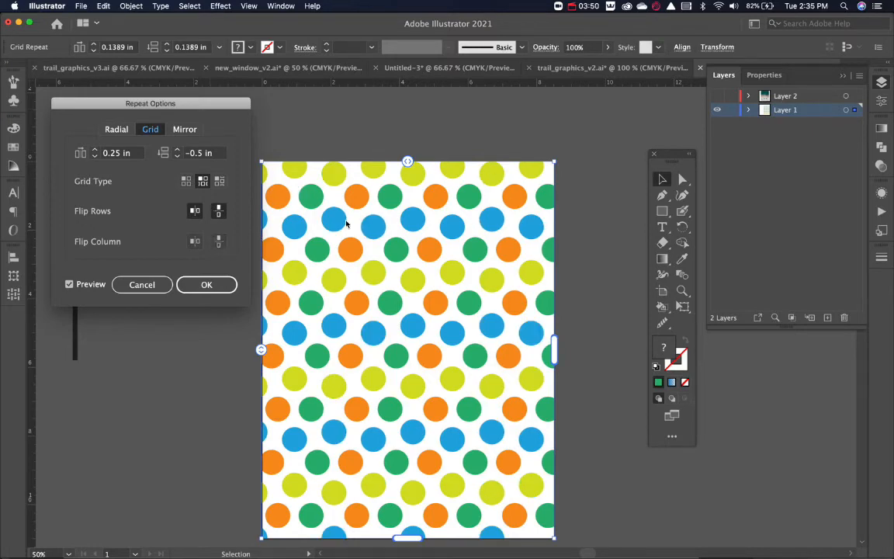
pyautogui.click(218, 242)
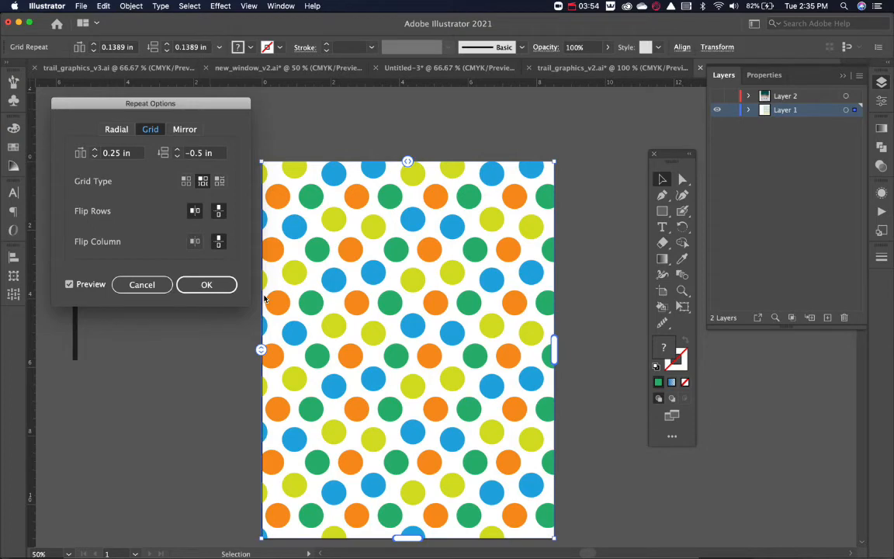
pyautogui.click(220, 212)
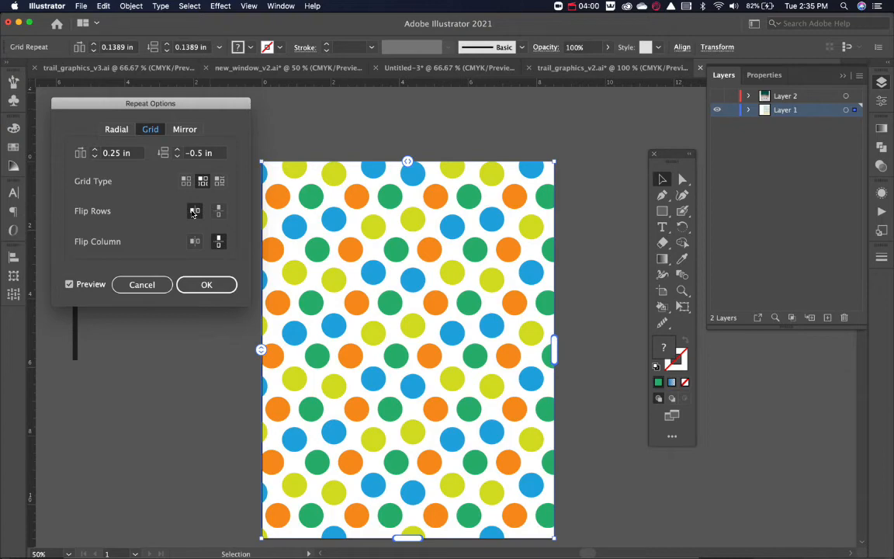
pyautogui.click(195, 284)
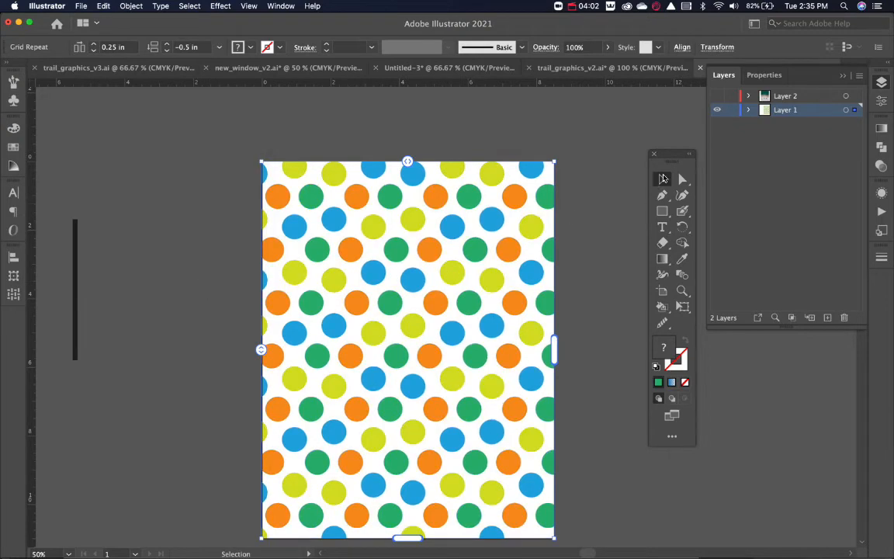
pyautogui.click(608, 193)
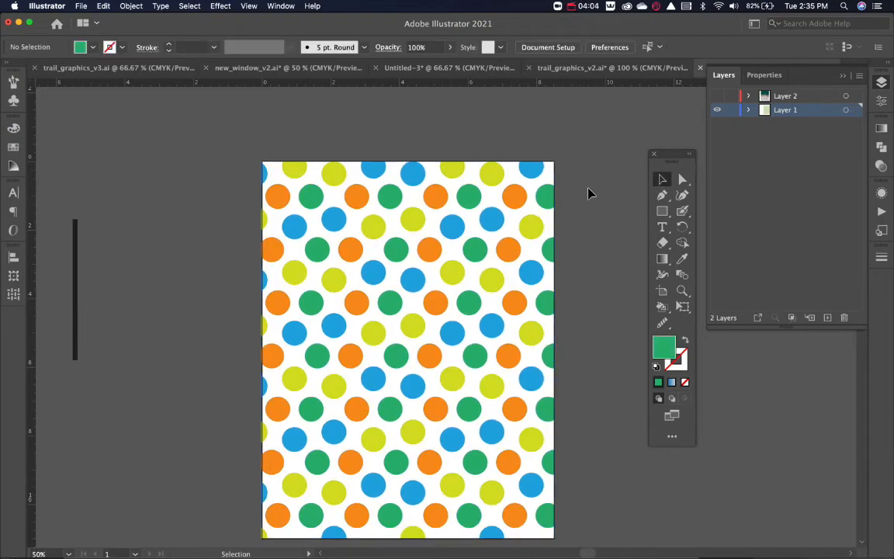
# Shrink the grid repeat's bounds to about 6.7 by 5.7 in and move it inward from the artboard's upper-left corner.
pyautogui.click(527, 291)
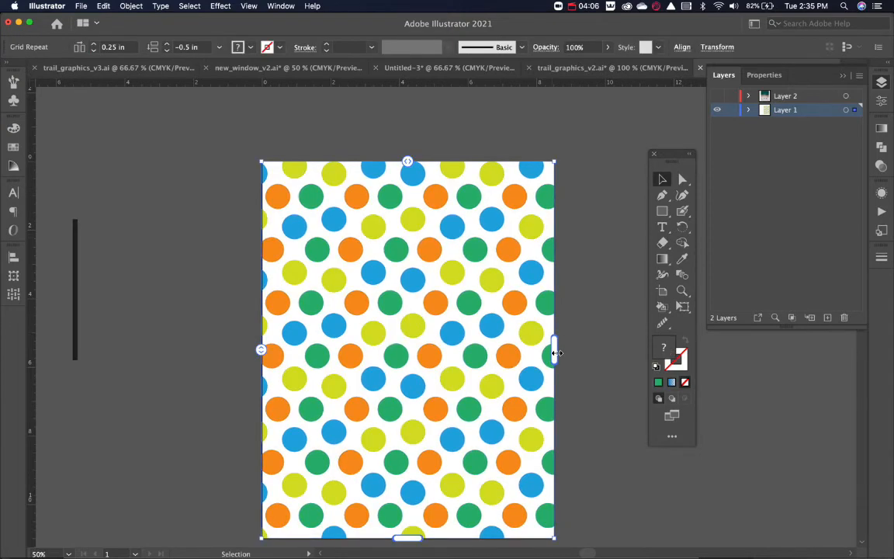
pyautogui.moveTo(557, 353); pyautogui.dragTo(490, 353)
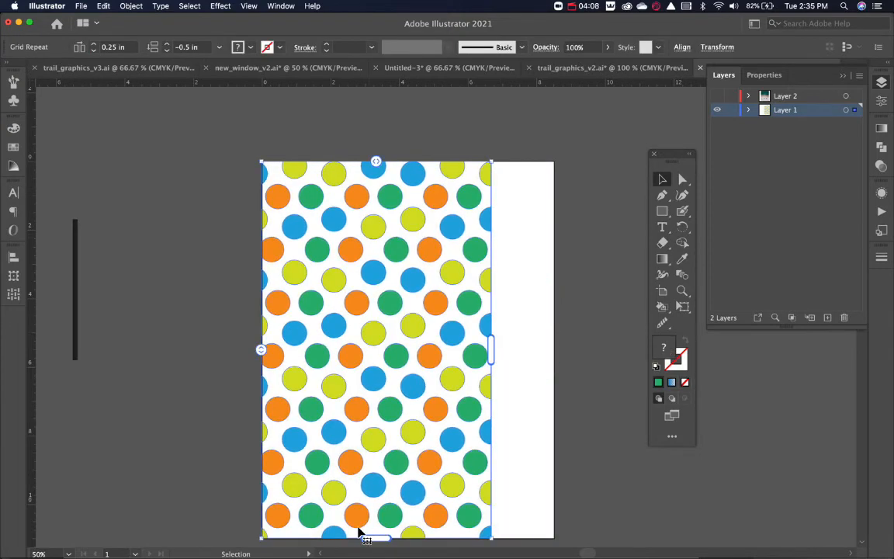
pyautogui.moveTo(374, 537); pyautogui.dragTo(401, 361)
pyautogui.click(506, 354)
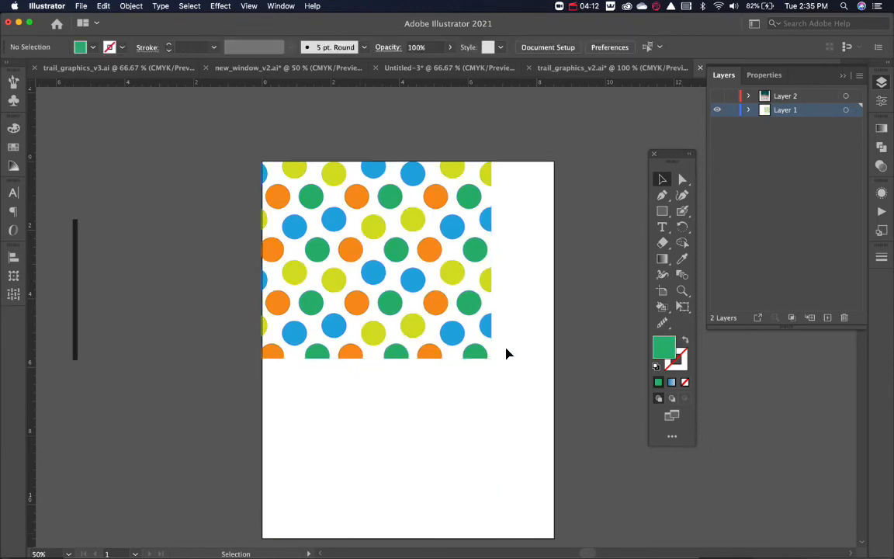
pyautogui.moveTo(409, 278); pyautogui.dragTo(443, 332)
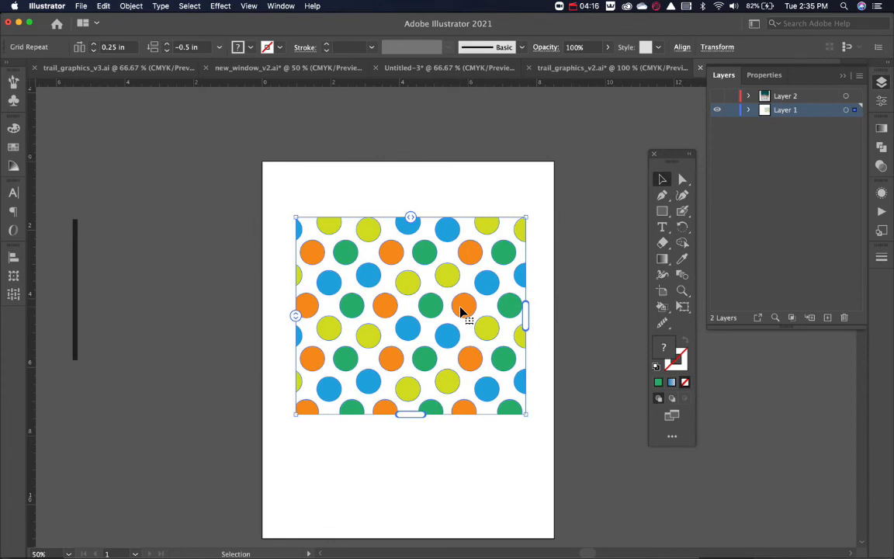
# Expand the grid repeat with Object and Fill enabled and deselect the artwork.
pyautogui.click(131, 6)
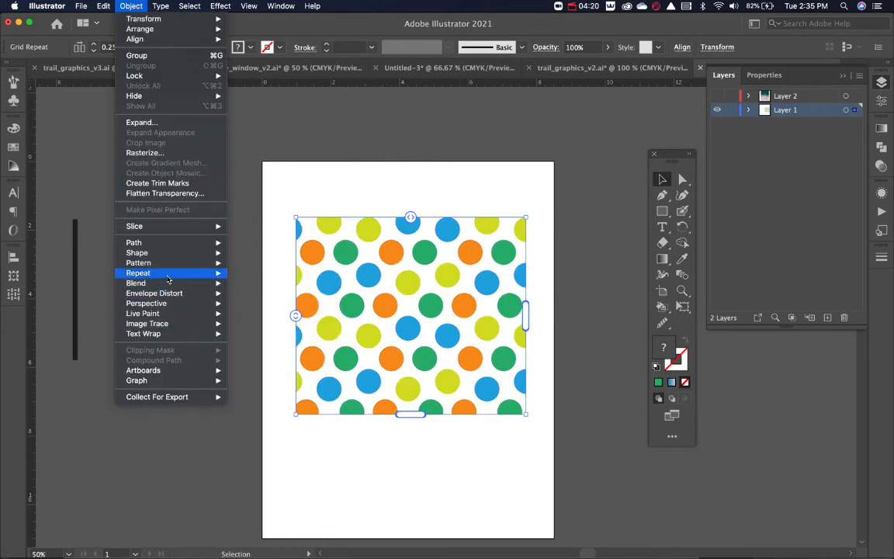
pyautogui.moveTo(166, 274)
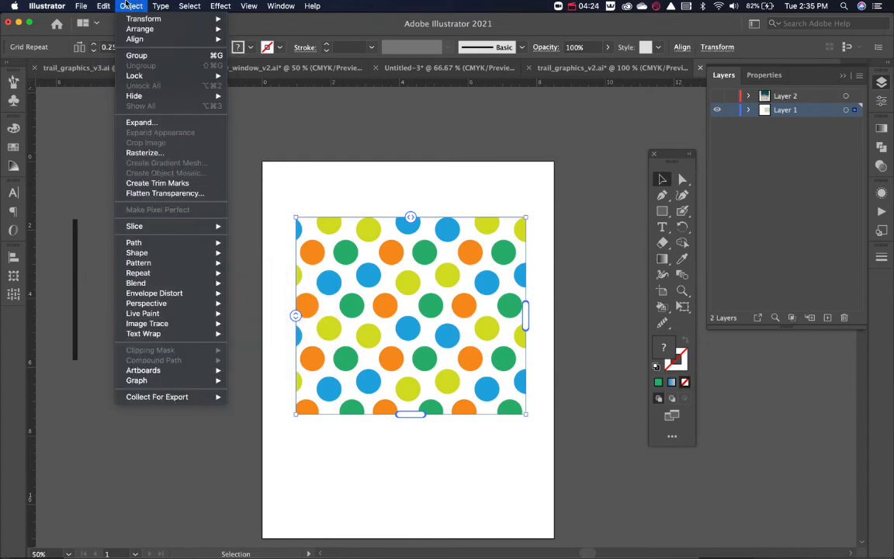
pyautogui.click(140, 123)
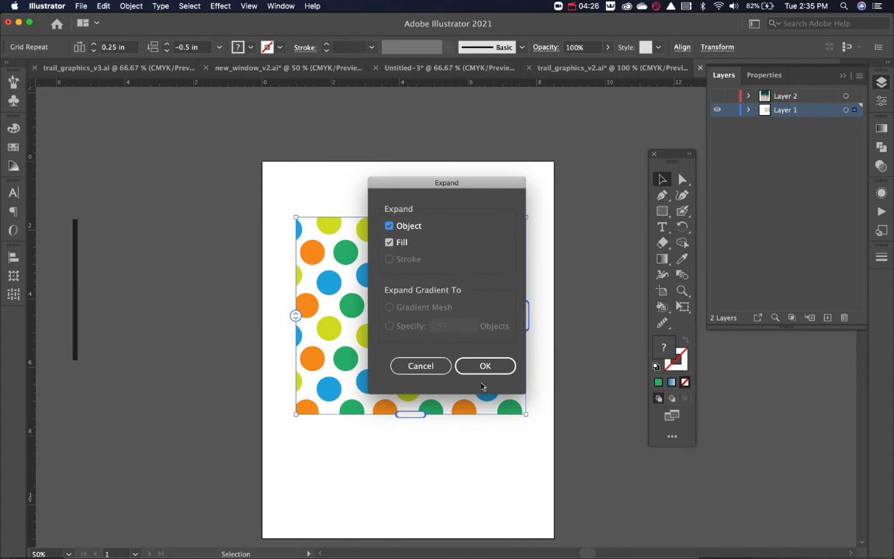
pyautogui.click(482, 368)
pyautogui.click(555, 339)
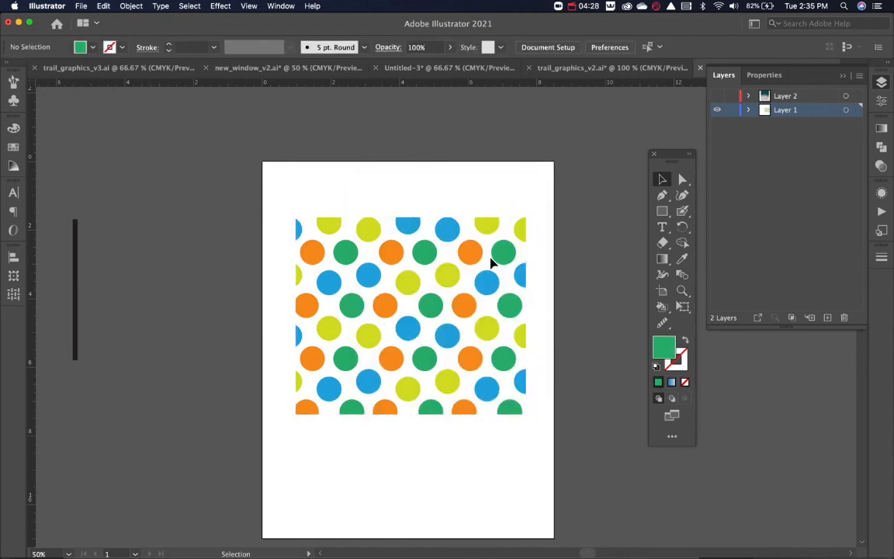
# Move the expanded pattern slightly down on the artboard, release its clipping mask and deselect the artwork.
pyautogui.moveTo(501, 258)
pyautogui.mouseDown()
pyautogui.moveTo(451, 330)
pyautogui.moveTo(467, 286)
pyautogui.moveTo(505, 270)
pyautogui.mouseUp()
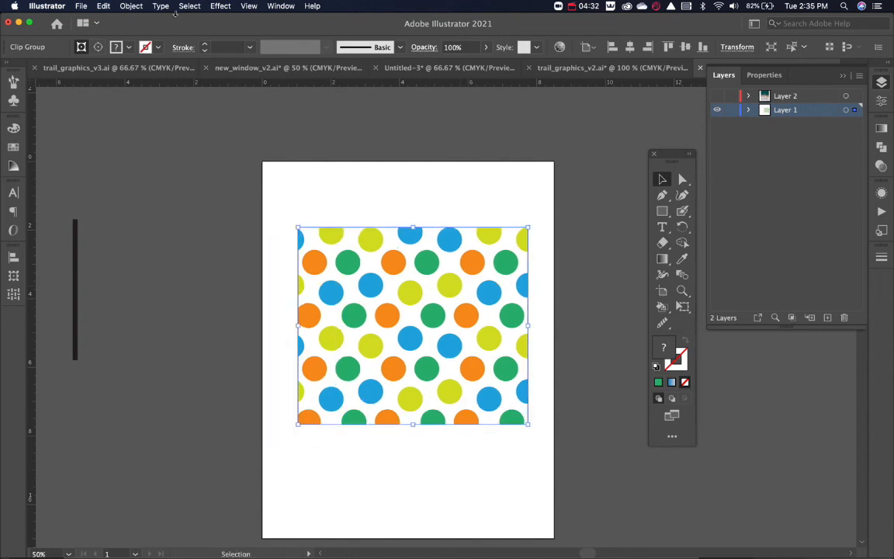
pyautogui.click(131, 5)
pyautogui.moveTo(186, 361)
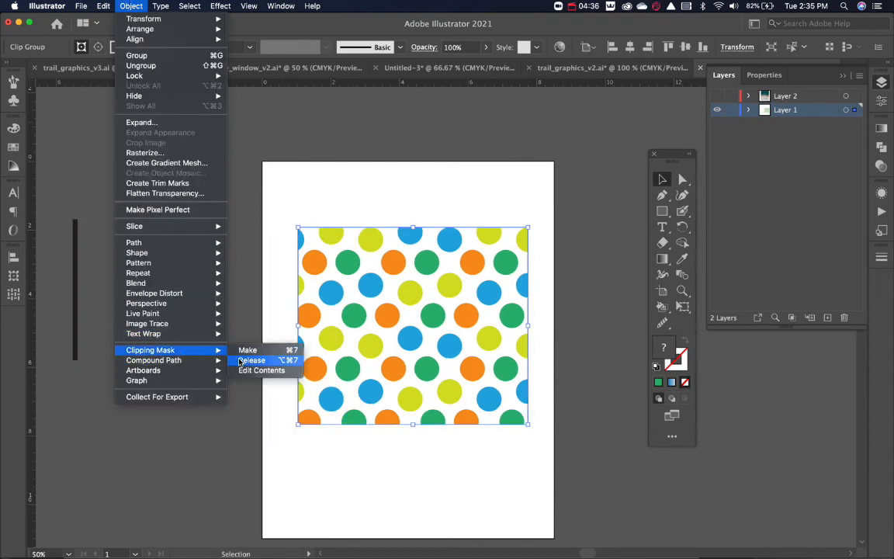
pyautogui.click(241, 362)
pyautogui.click(182, 343)
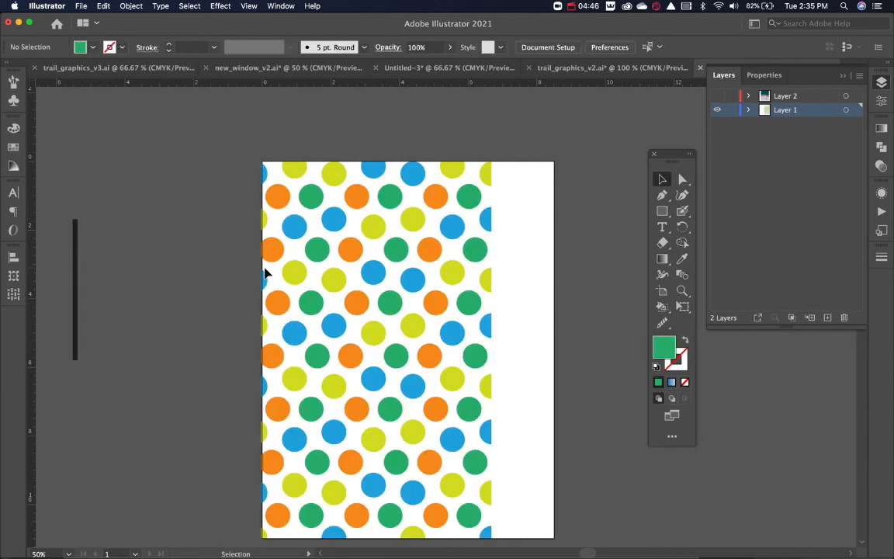
# Release the grid repeat into its original four circles and move them about 1.2 in right and 2.2 in down on the artboard.
pyautogui.click(264, 273)
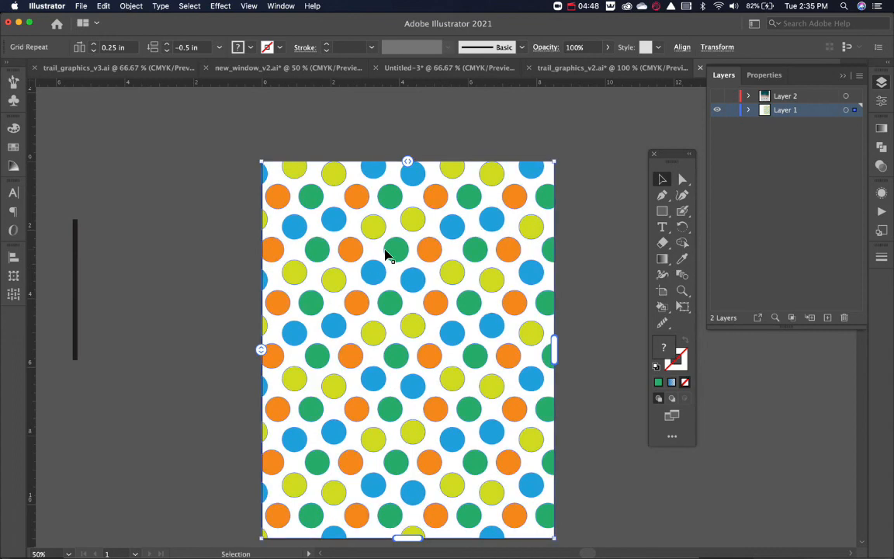
pyautogui.press('super+shift+a')
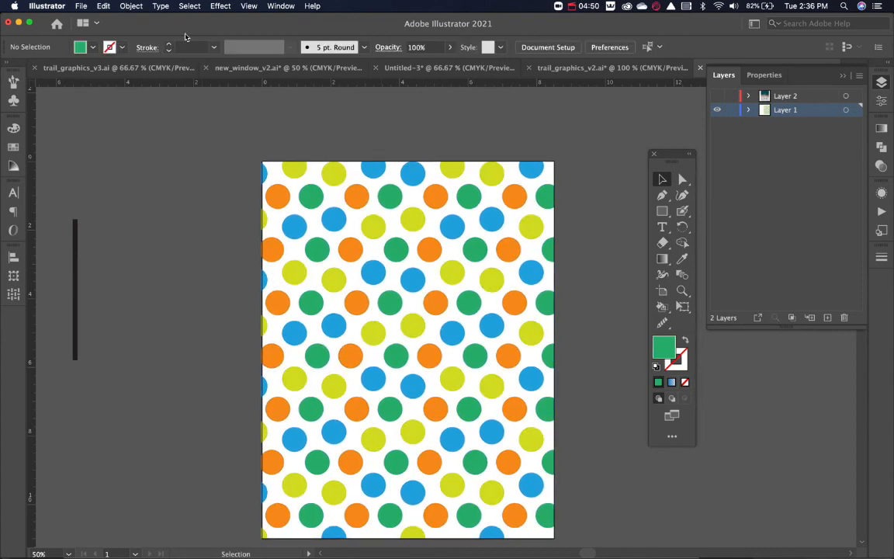
pyautogui.click(339, 227)
pyautogui.click(131, 6)
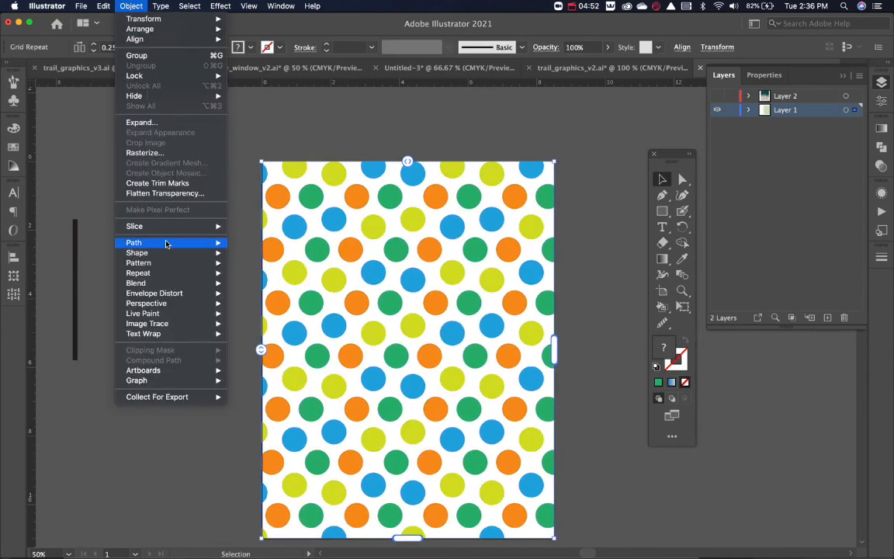
pyautogui.moveTo(156, 276)
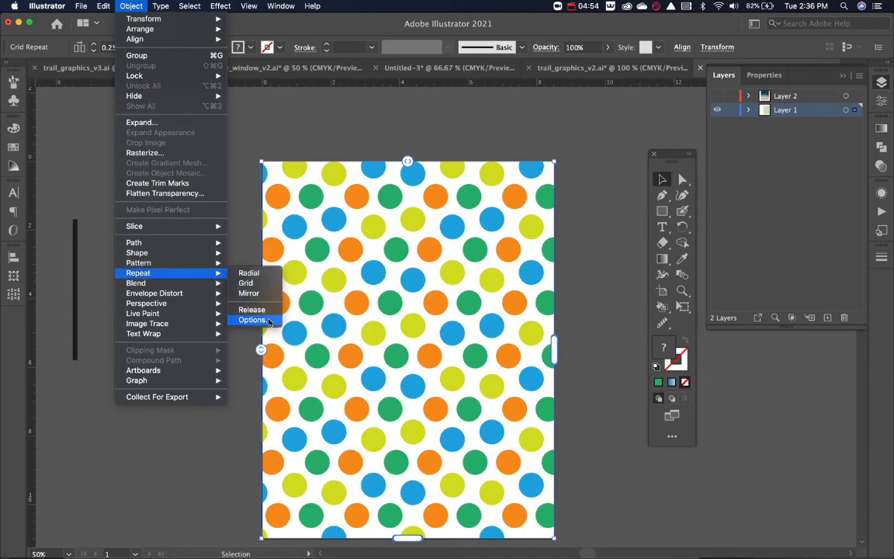
pyautogui.click(251, 309)
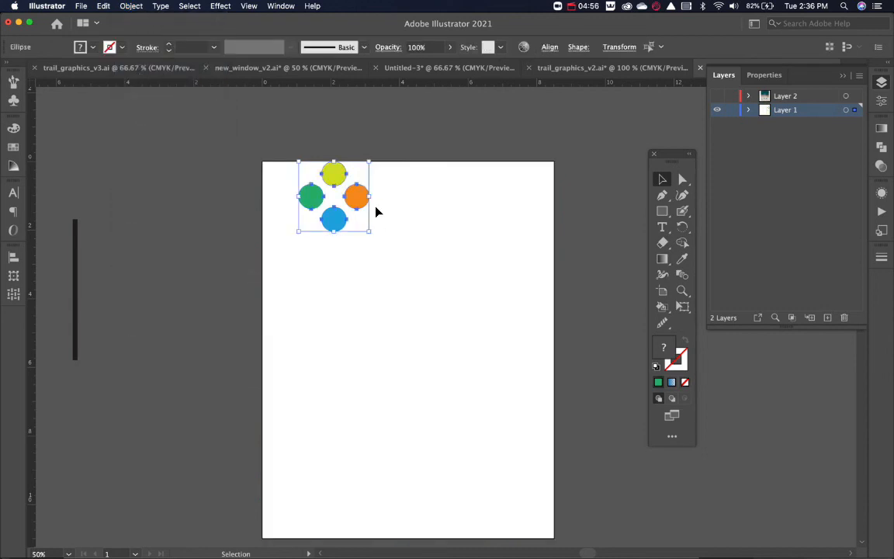
pyautogui.moveTo(354, 201); pyautogui.dragTo(396, 276)
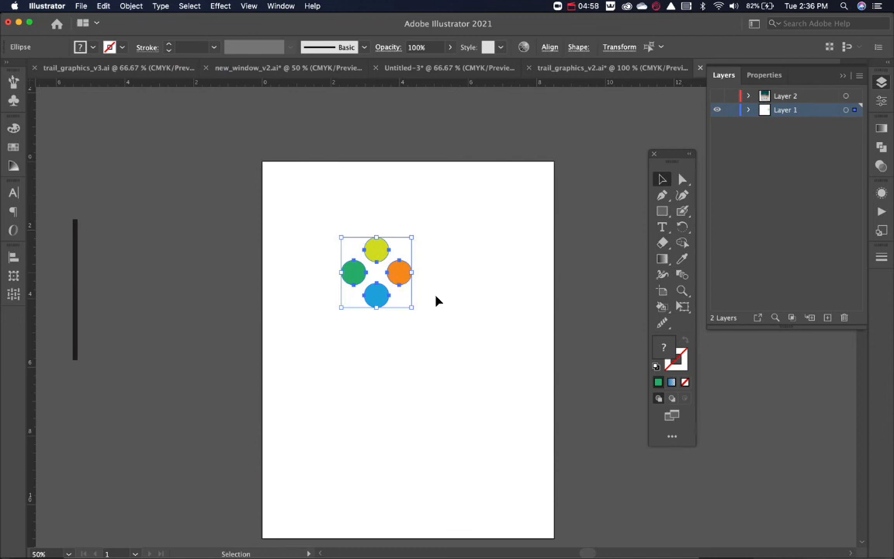